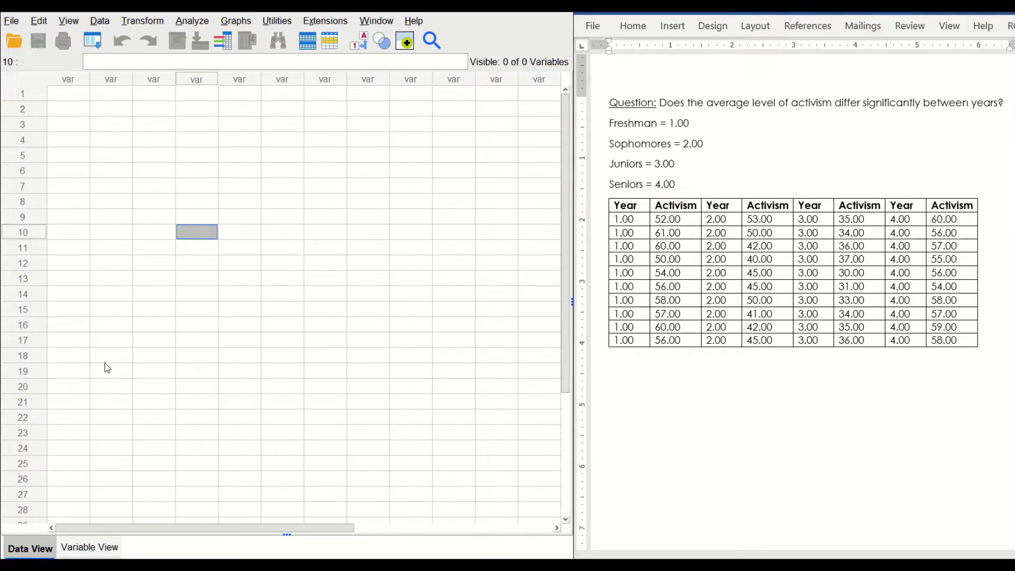
- Copy the ten 1.00 Year values from the Word table into the first data column, starting at row 1
left_click(623, 235)
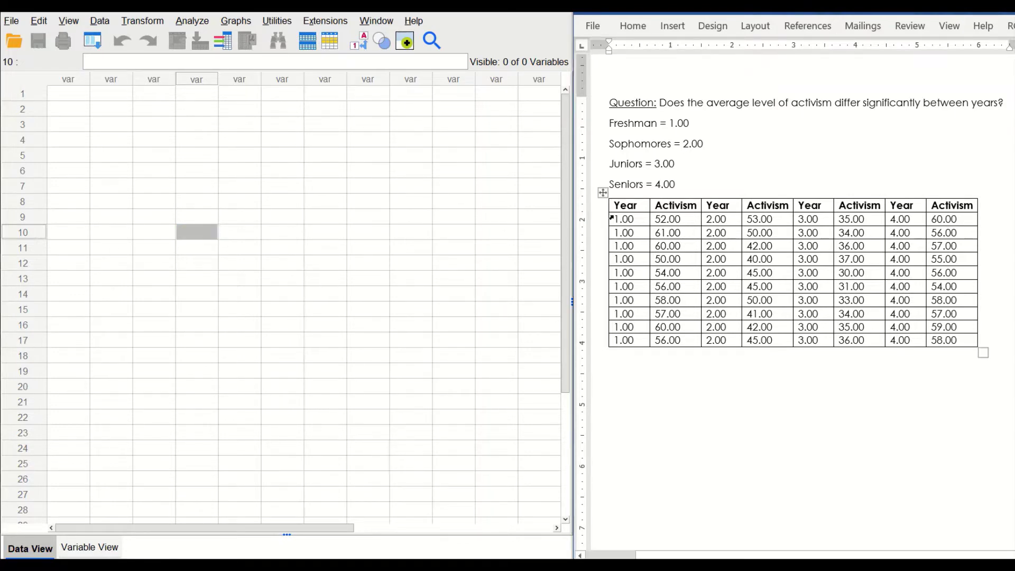
left_click_drag(620, 223, 630, 346)
key("ctrl+c")
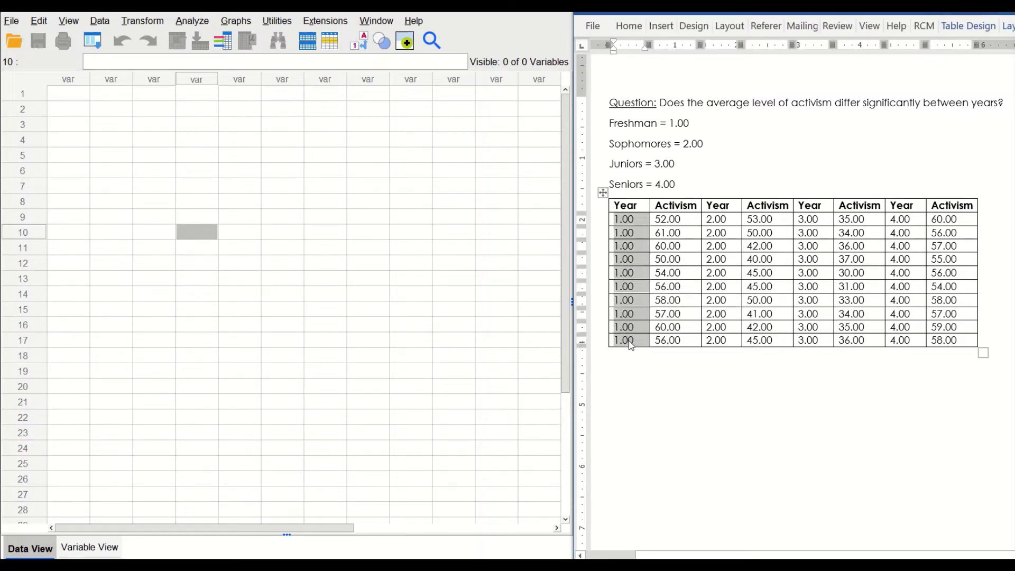
left_click(81, 97)
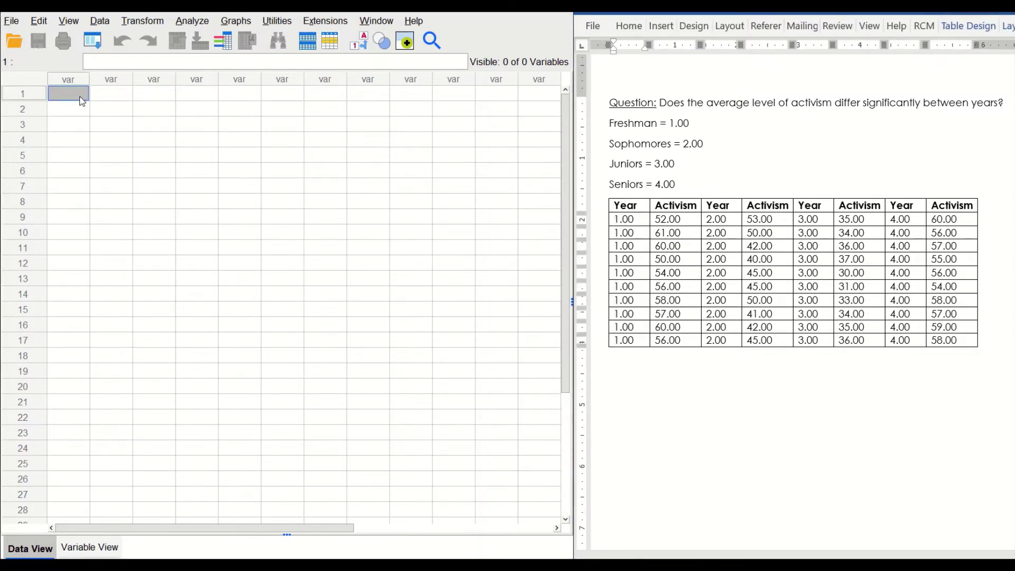
key("ctrl+v")
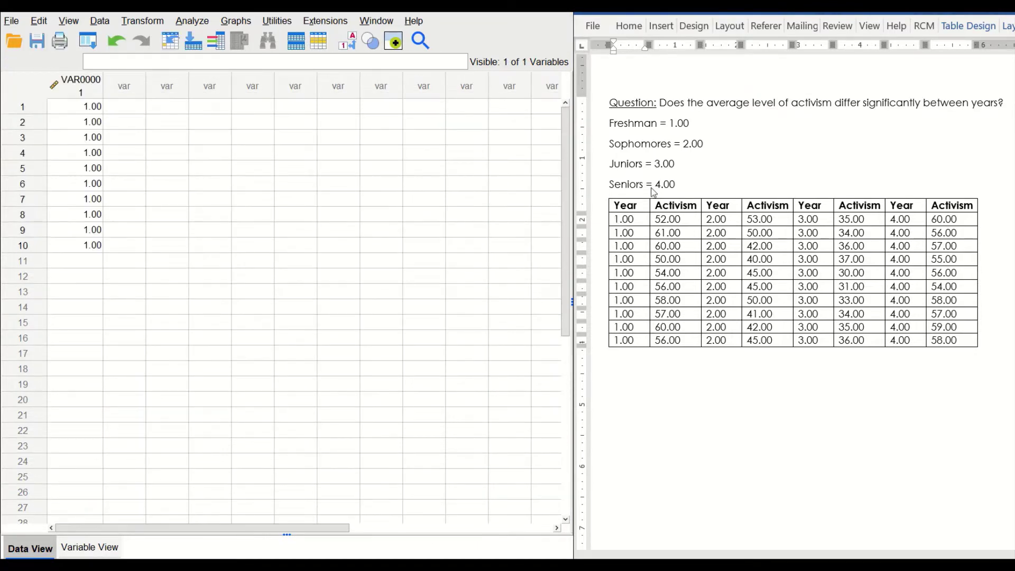
- Copy the ten 2.00 Year values from the Word table into the first data column, starting at row 11
left_click(717, 221)
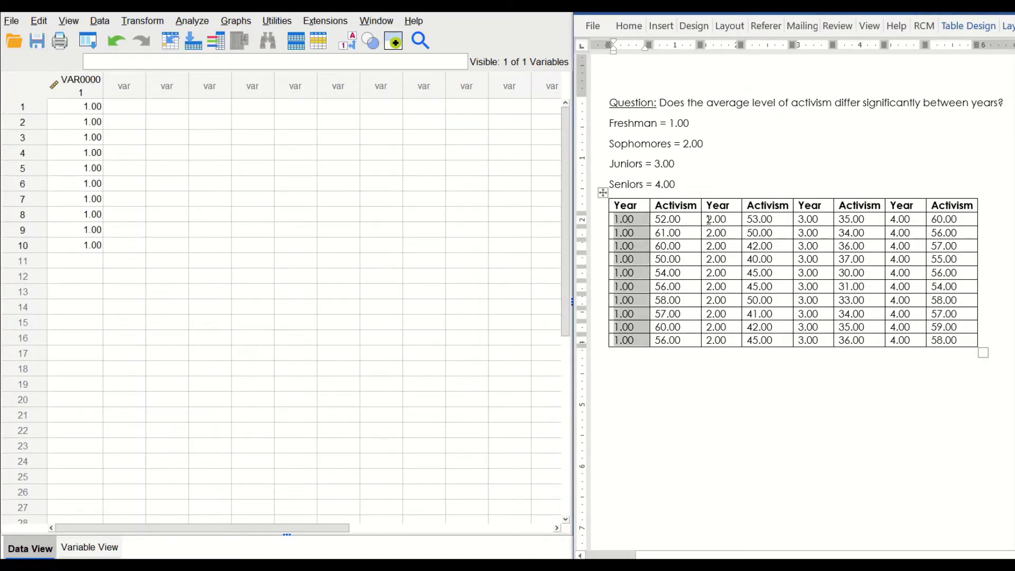
left_click_drag(708, 219, 716, 340)
key("ctrl+c")
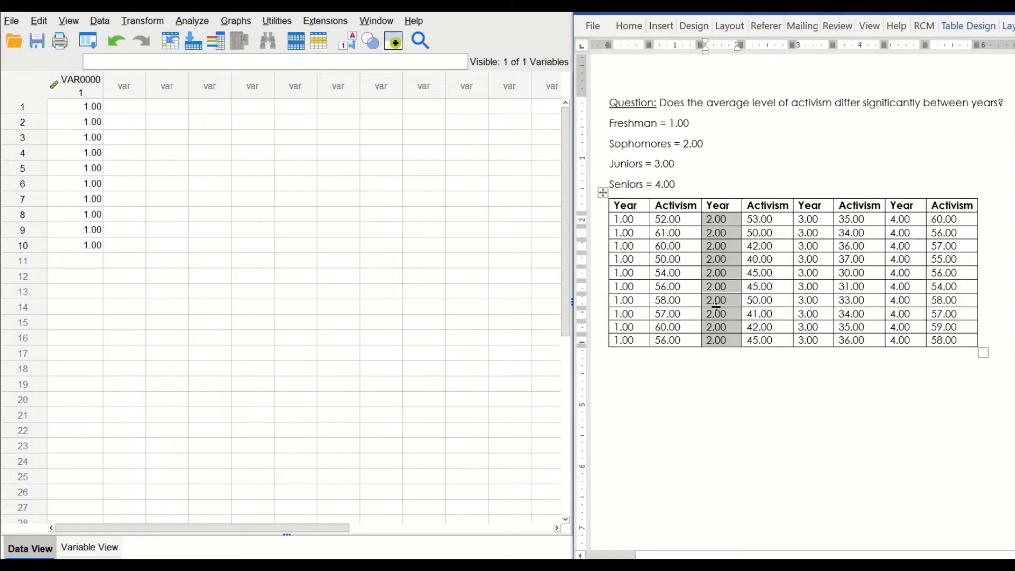
left_click(90, 260)
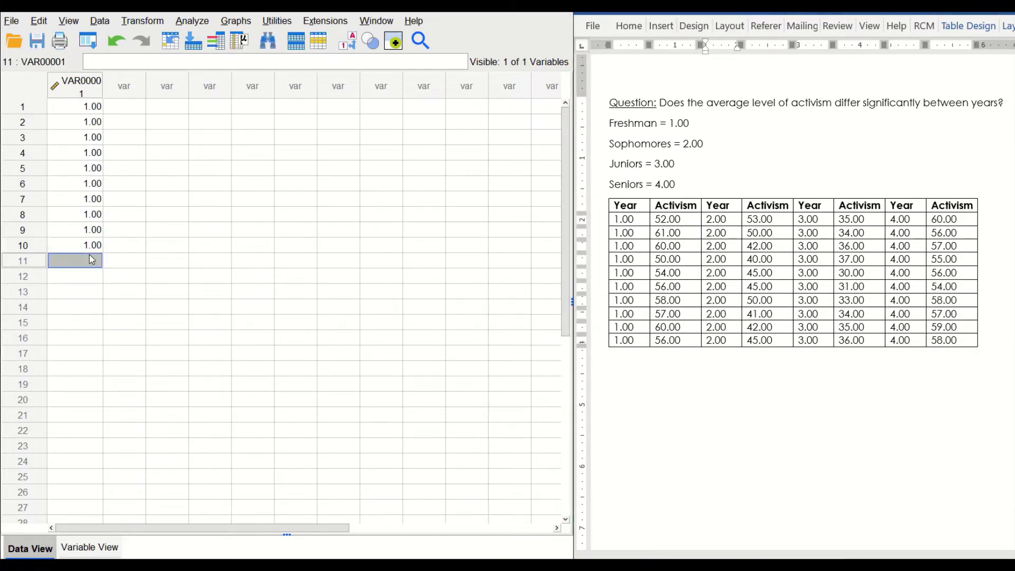
key("ctrl+v")
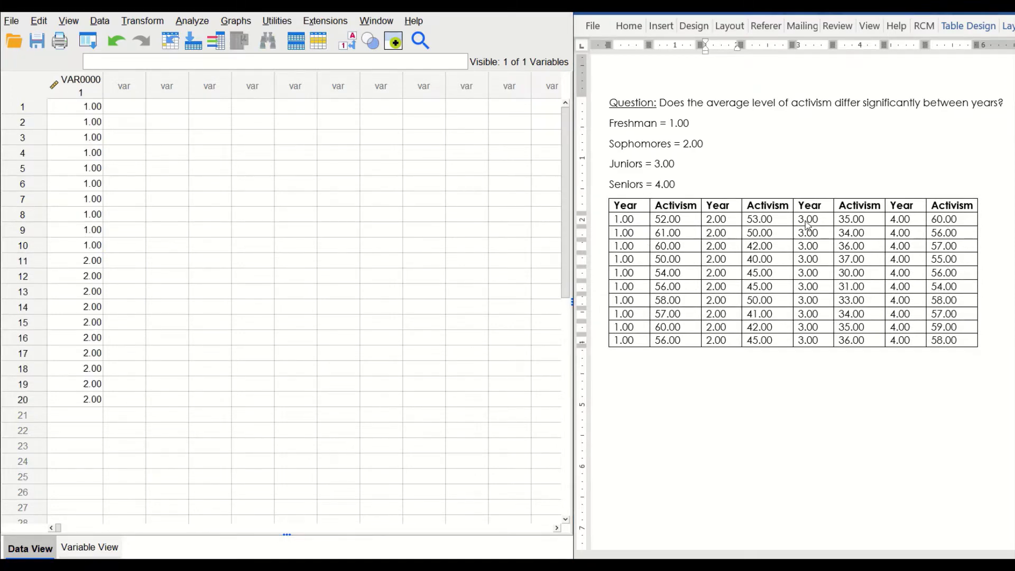
- Copy the ten 3.00 Year values from the Word table into the first data column, starting at row 21
left_click_drag(799, 219, 817, 341)
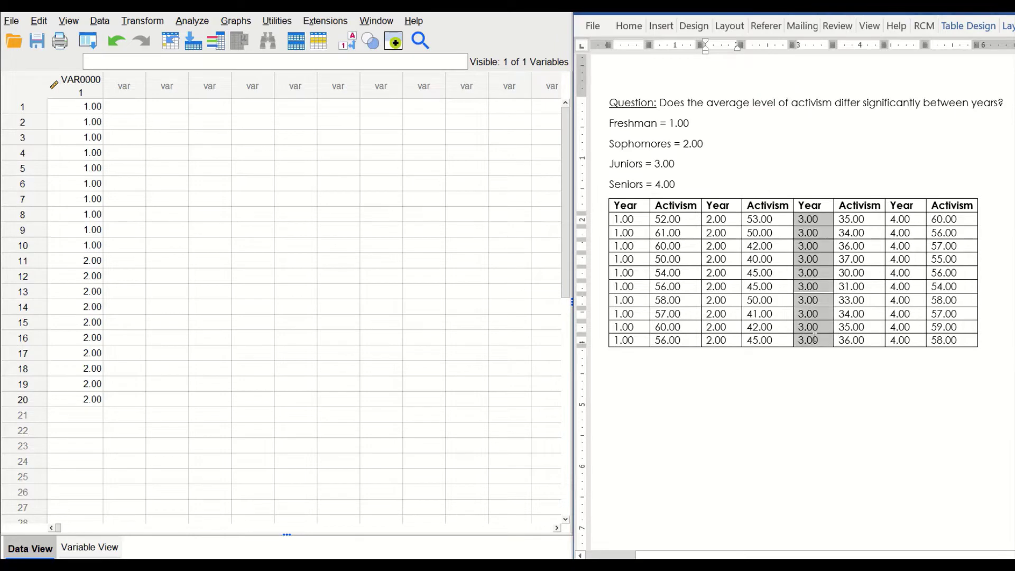
key("ctrl+c")
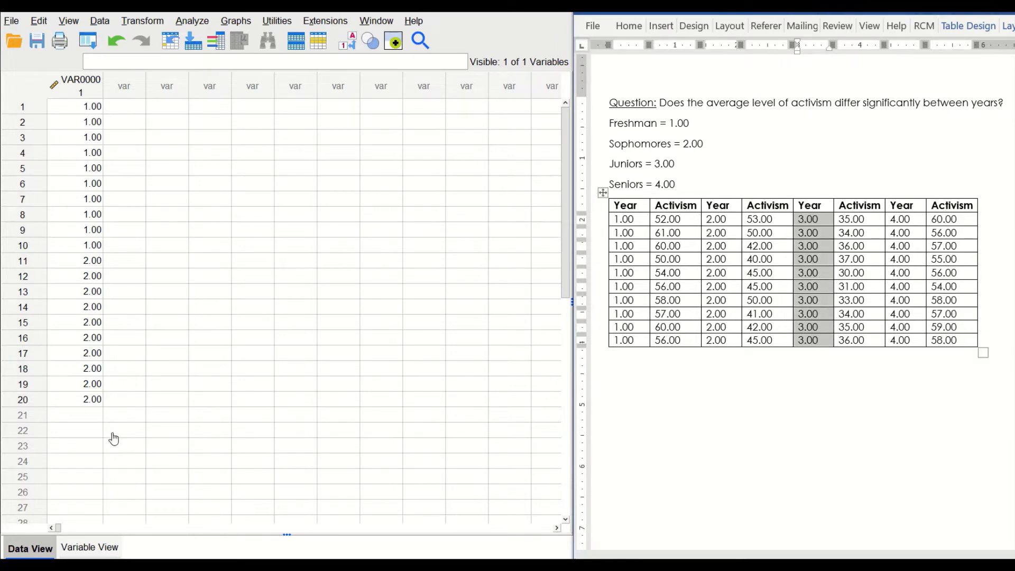
left_click(97, 416)
key("ctrl+v")
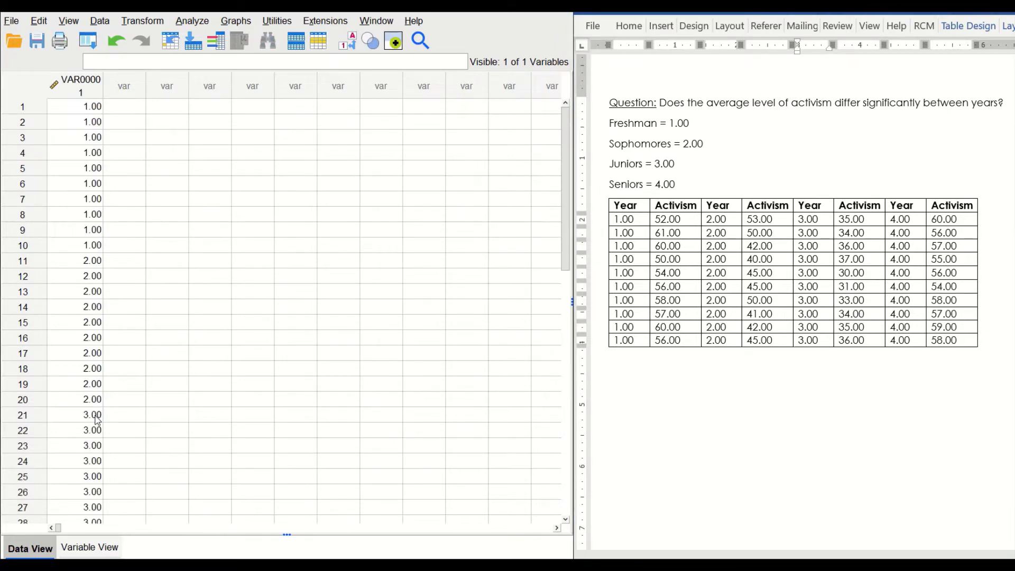
- Copy the ten 4.00 Year values from the Word table into the first data column, starting at row 31
left_click(914, 230)
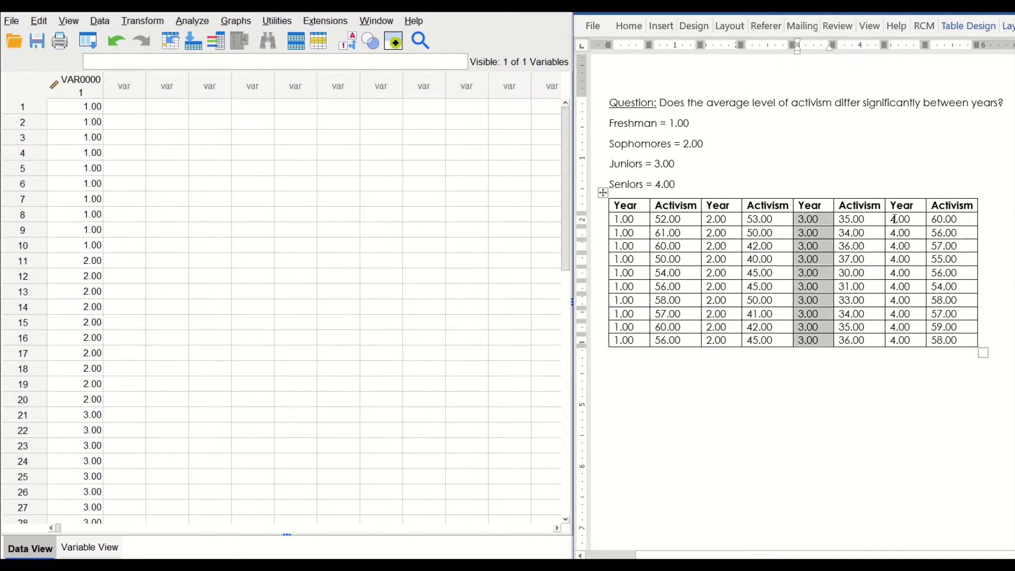
left_click_drag(893, 219, 907, 348)
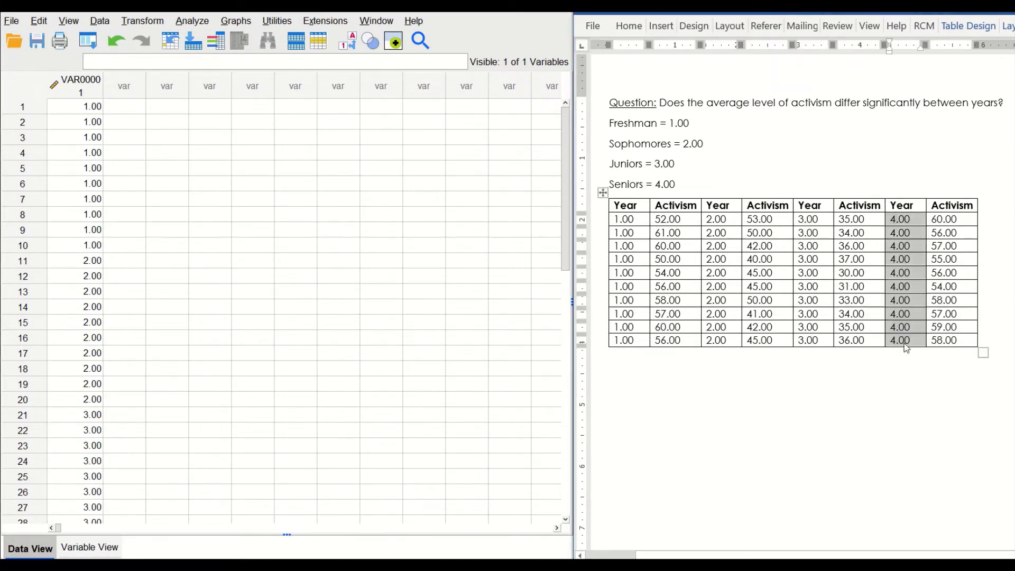
left_click(228, 384)
scroll(195, 419, "down", 2)
left_click(87, 477)
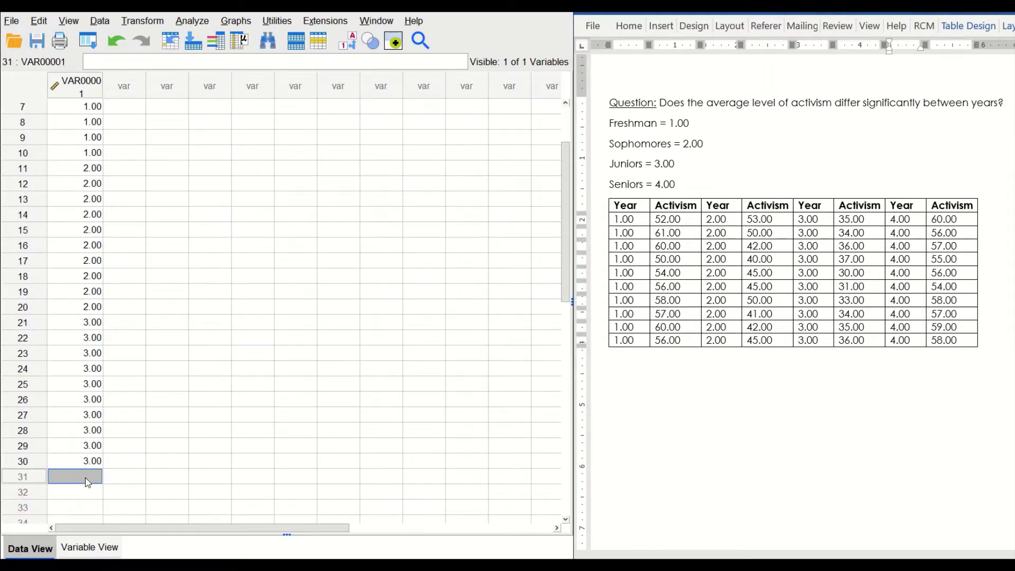
key("ctrl+v")
- Copy the Activism scores for year 1.00 from the Word table into the second data column, starting at row 1
scroll(183, 406, "up", 2)
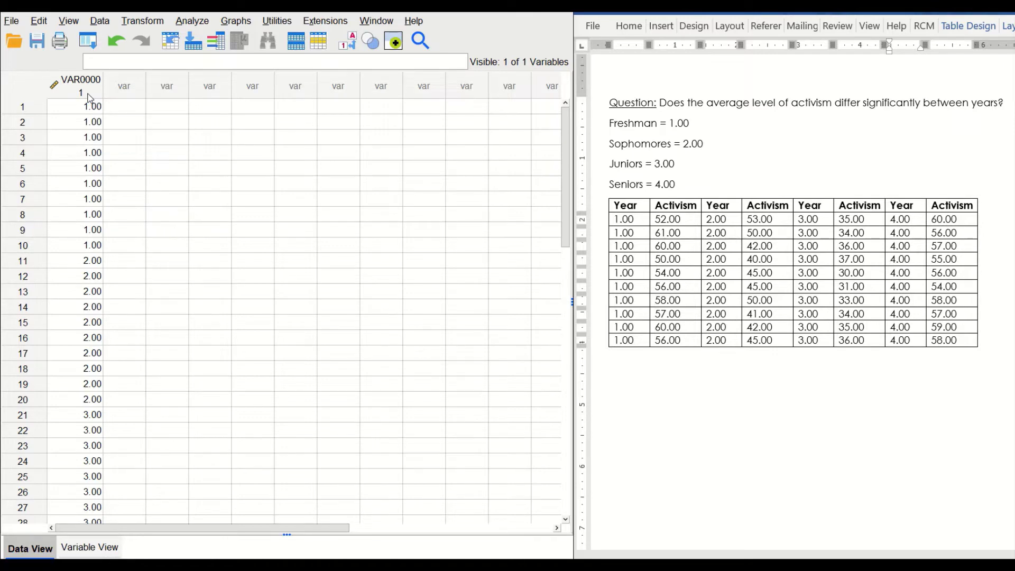
left_click(689, 256)
left_click_drag(657, 217, 672, 341)
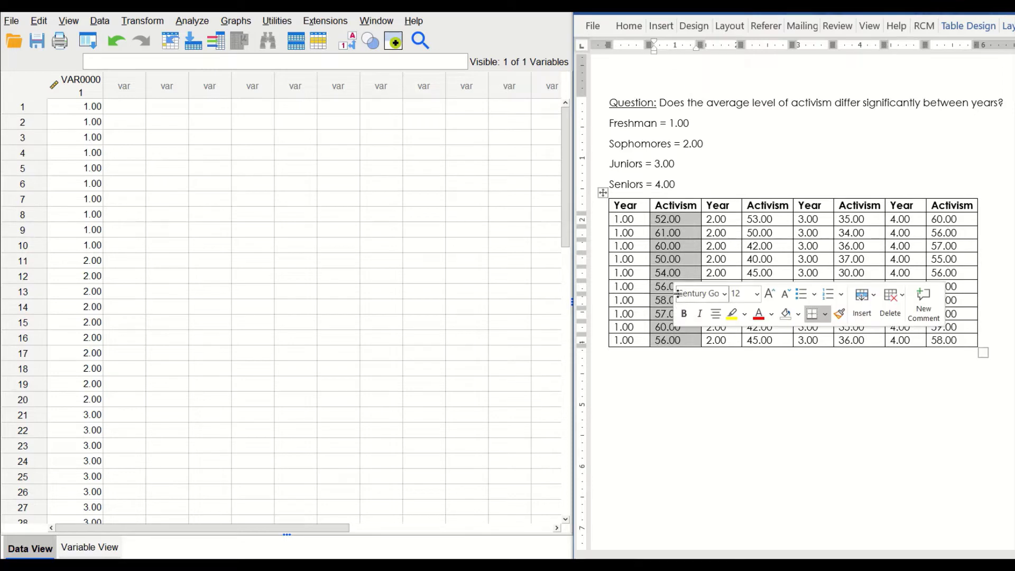
left_click(252, 214)
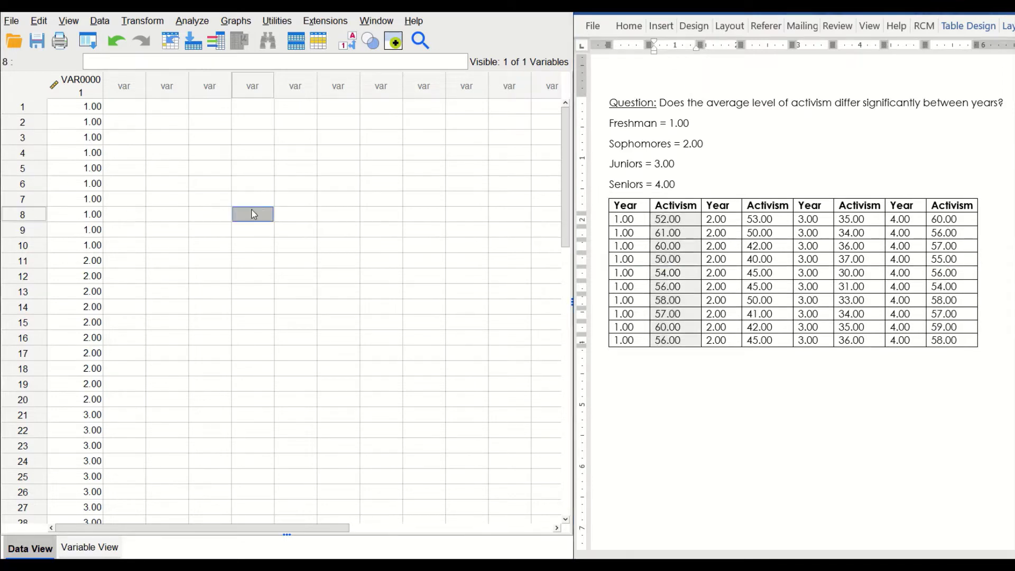
left_click(120, 110)
key("ctrl+v")
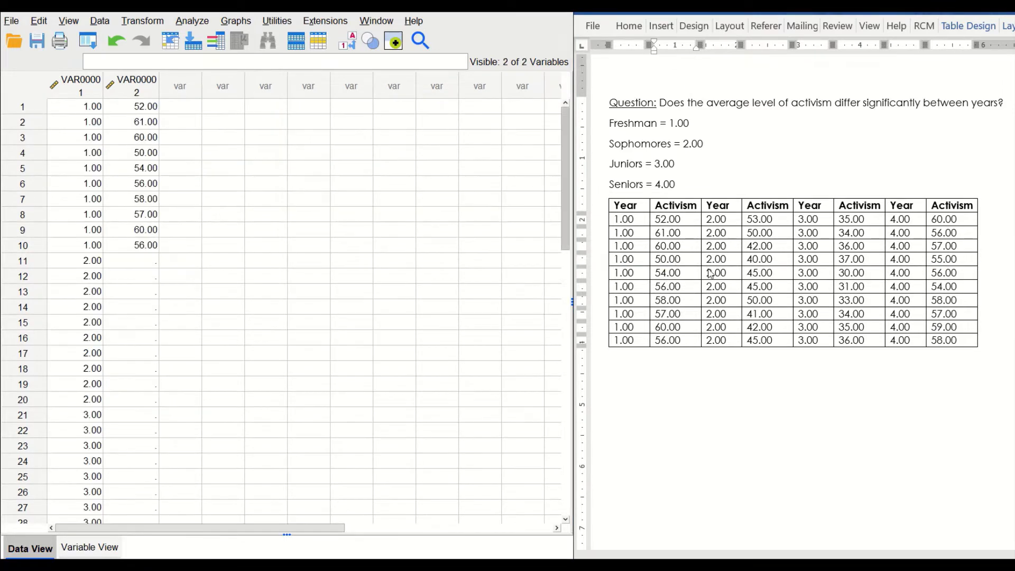
- Copy the Activism scores for year 2.00 from the Word table into the second data column, starting at row 11
left_click_drag(750, 220, 767, 341)
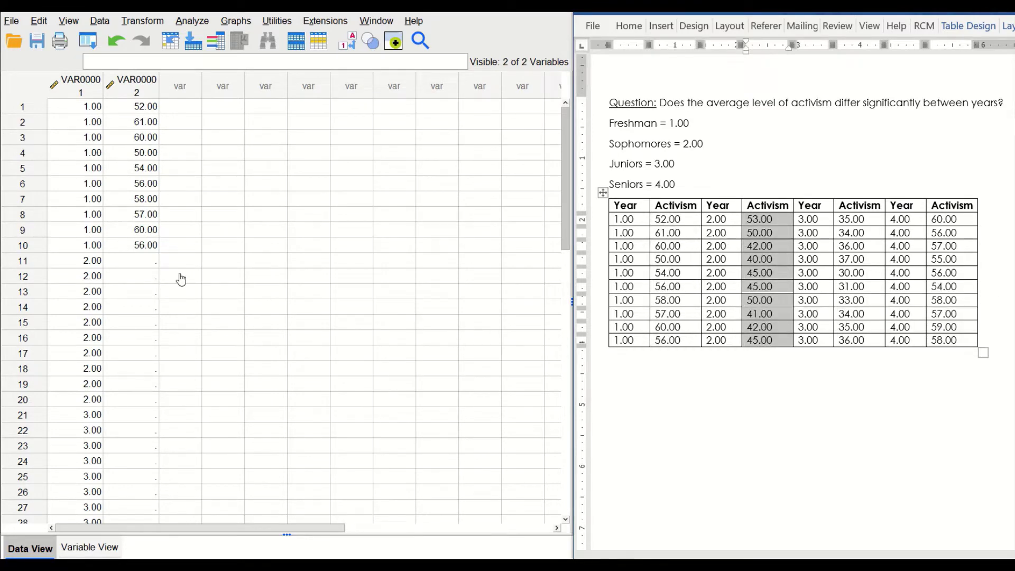
left_click(144, 261)
key("ctrl+v")
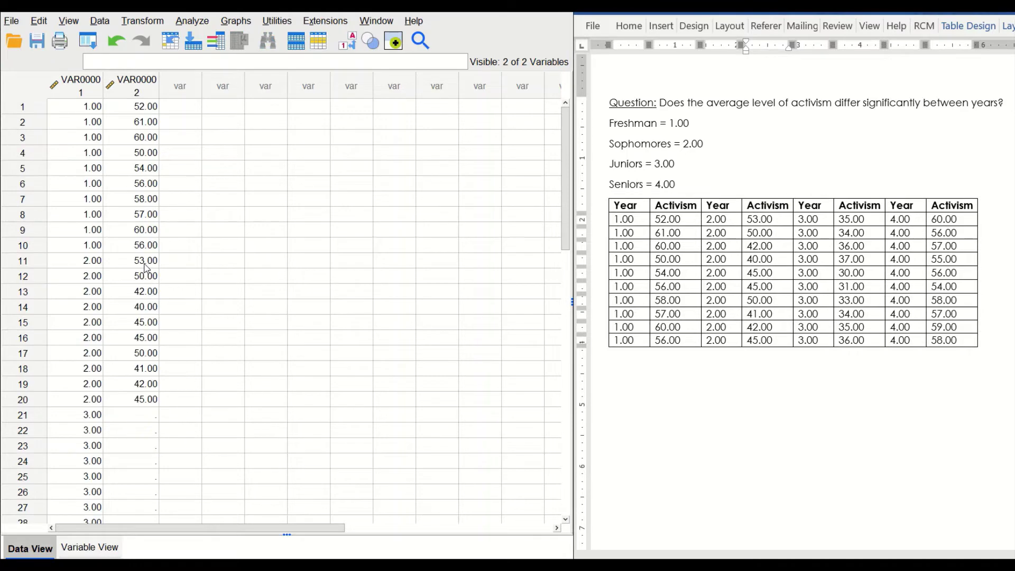
- Copy the Activism scores for year 3.00 from the Word table into the second data column, starting at row 21
left_click(865, 261)
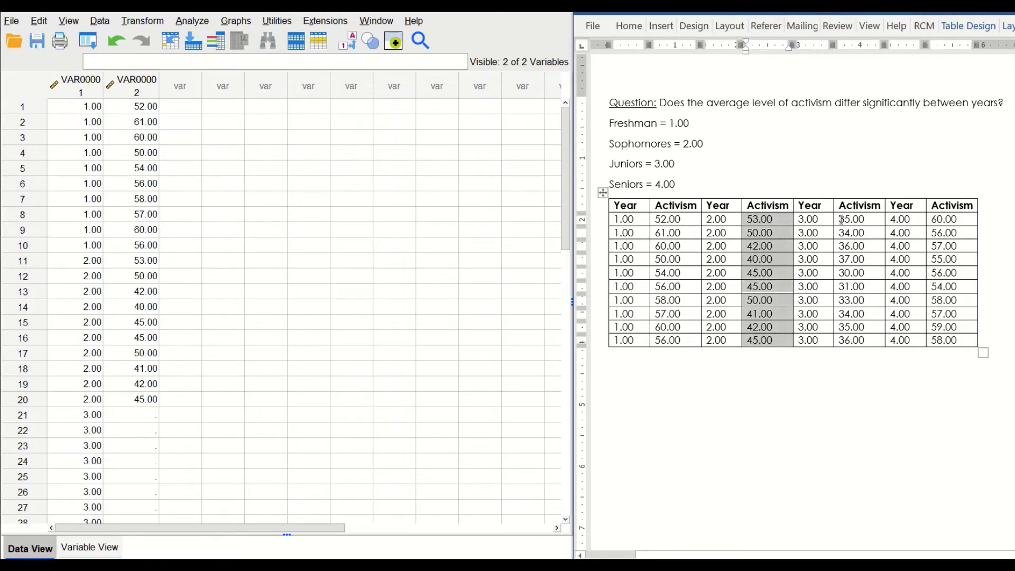
left_click_drag(847, 220, 859, 354)
left_click(877, 390)
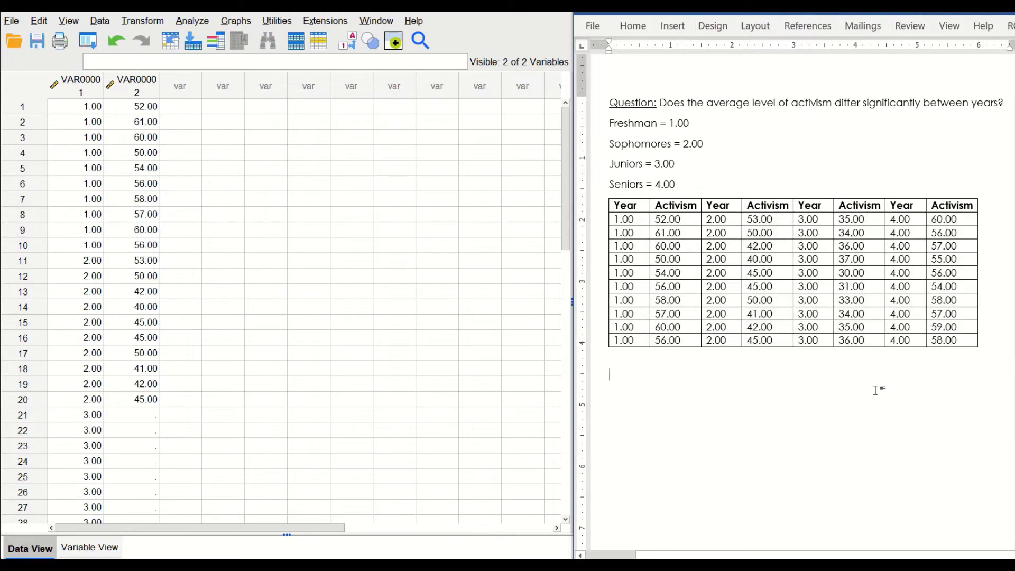
left_click_drag(841, 223, 846, 346)
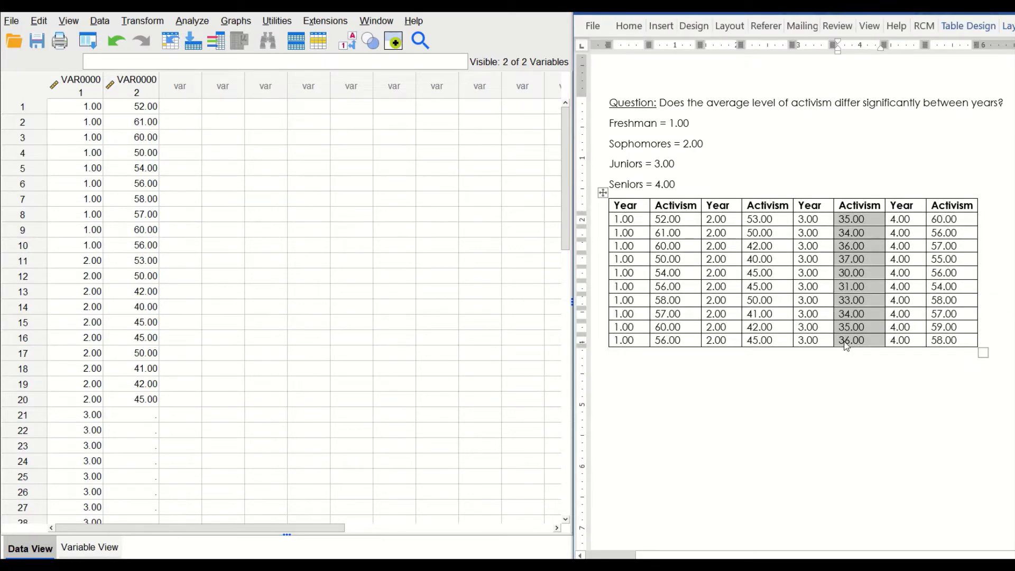
left_click(150, 422)
key("ctrl+v")
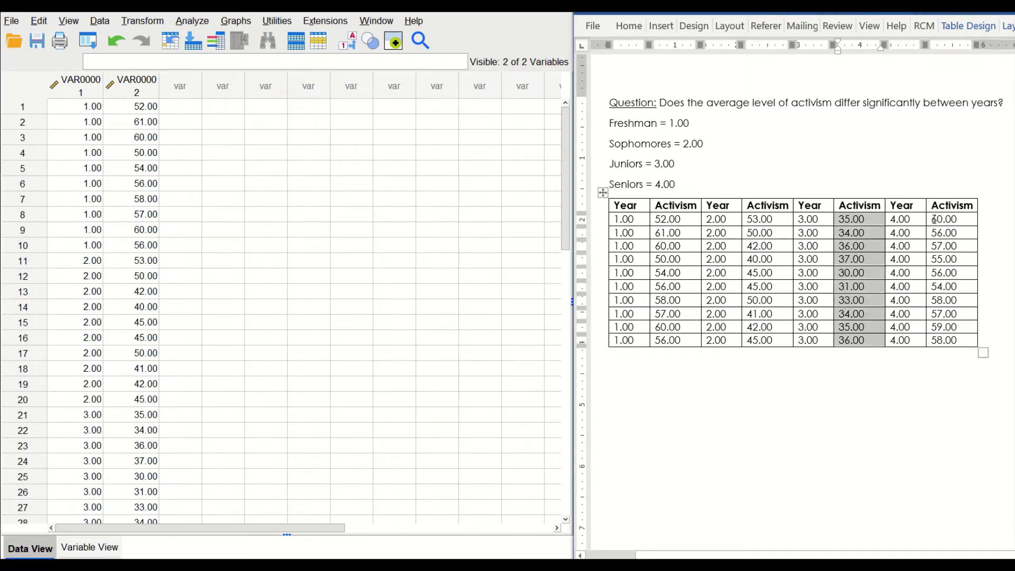
- Copy the Activism scores for year 4.00 from the Word table into the second data column, starting at row 31
left_click_drag(934, 219, 941, 343)
key("ctrl+c")
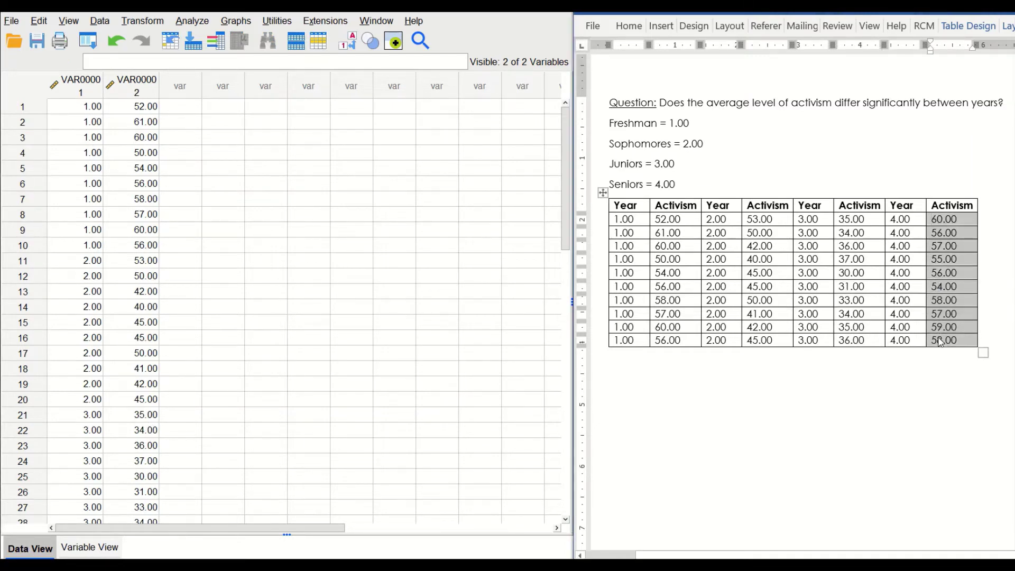
left_click(234, 404)
scroll(233, 404, "down", 2)
scroll(233, 404, "down", 1)
left_click(146, 436)
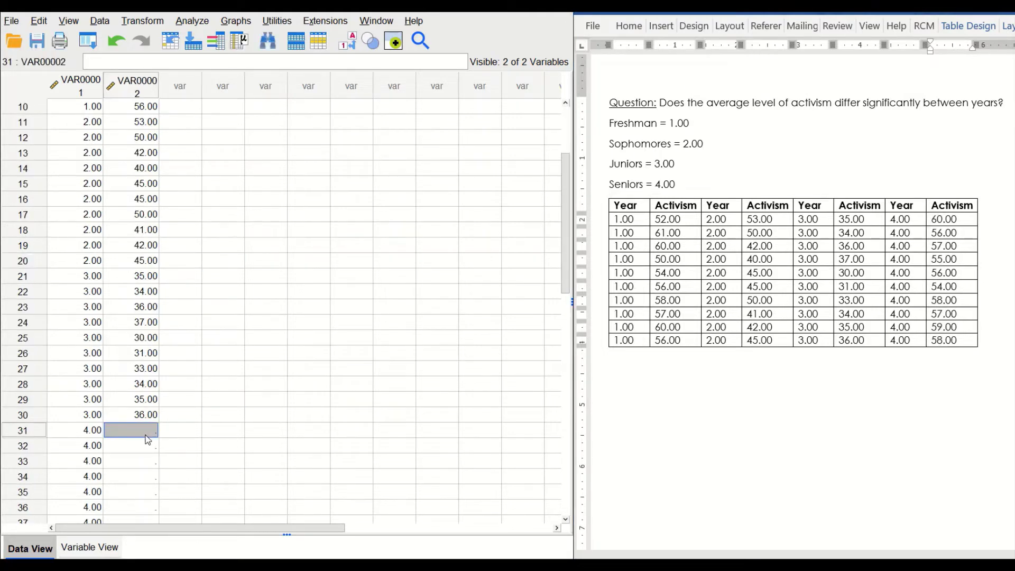
key("ctrl+v")
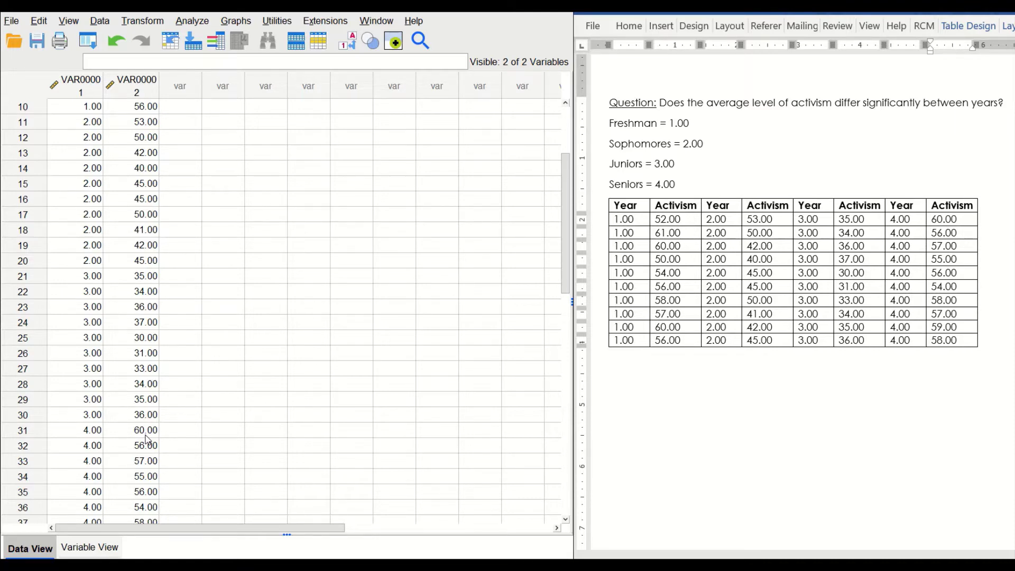
- Rename the first variable as Year in the variable definitions
left_click(102, 550)
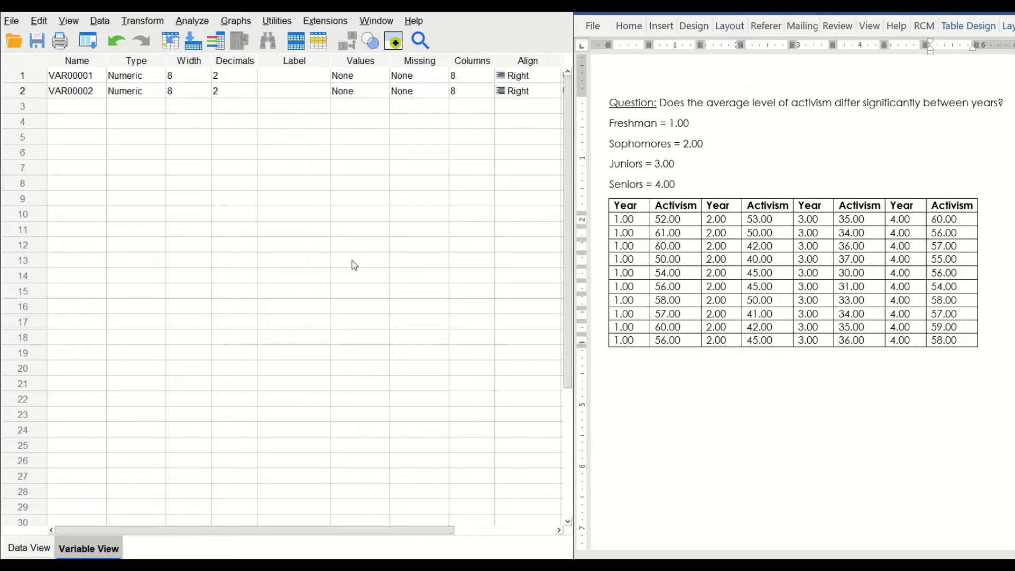
left_click(87, 185)
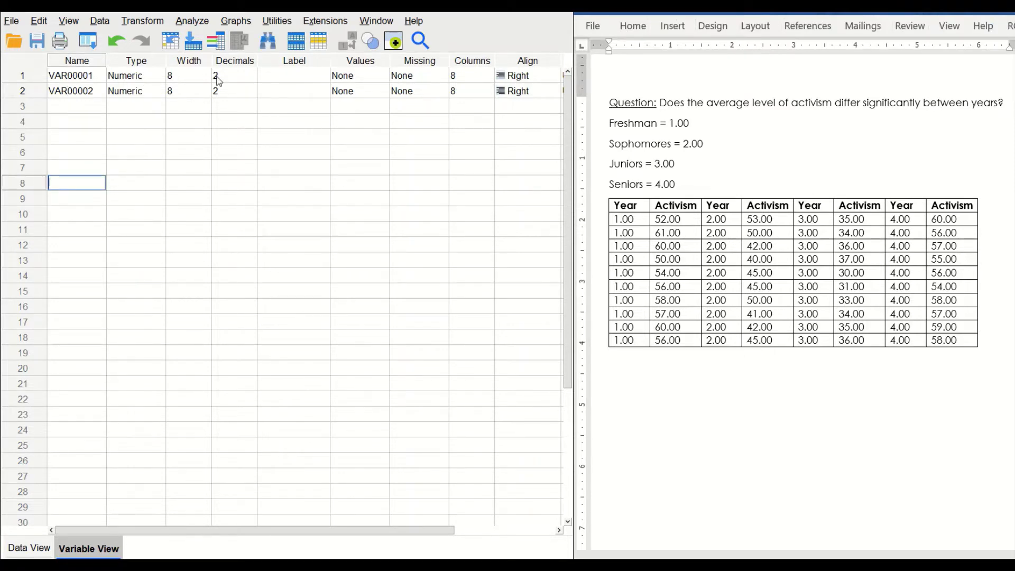
left_click(93, 76)
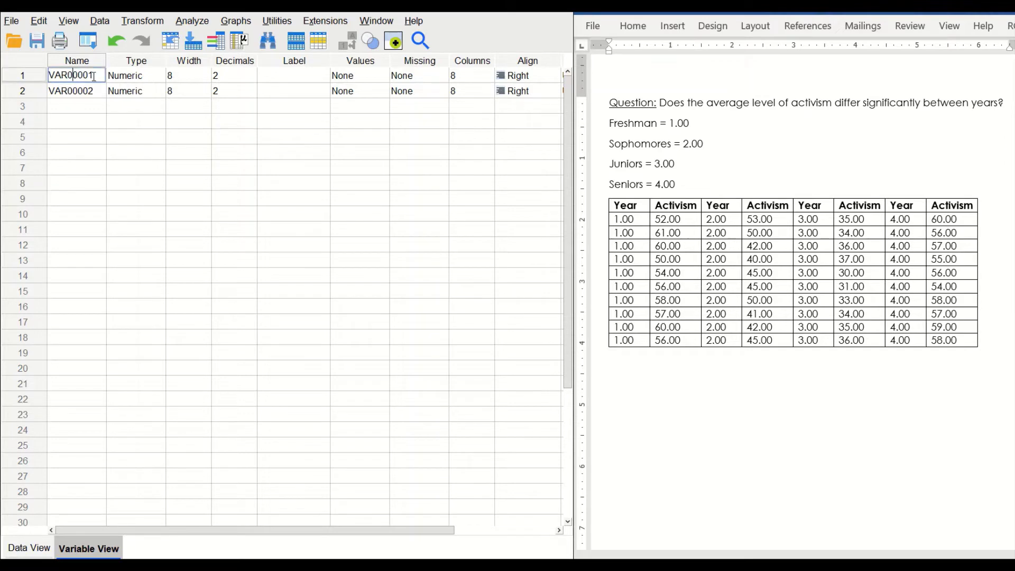
left_click_drag(94, 76, 46, 80)
type("Year")
- Add a value label to the Year variable that assigns Freshman to the value 1
left_click(378, 79)
left_click(379, 78)
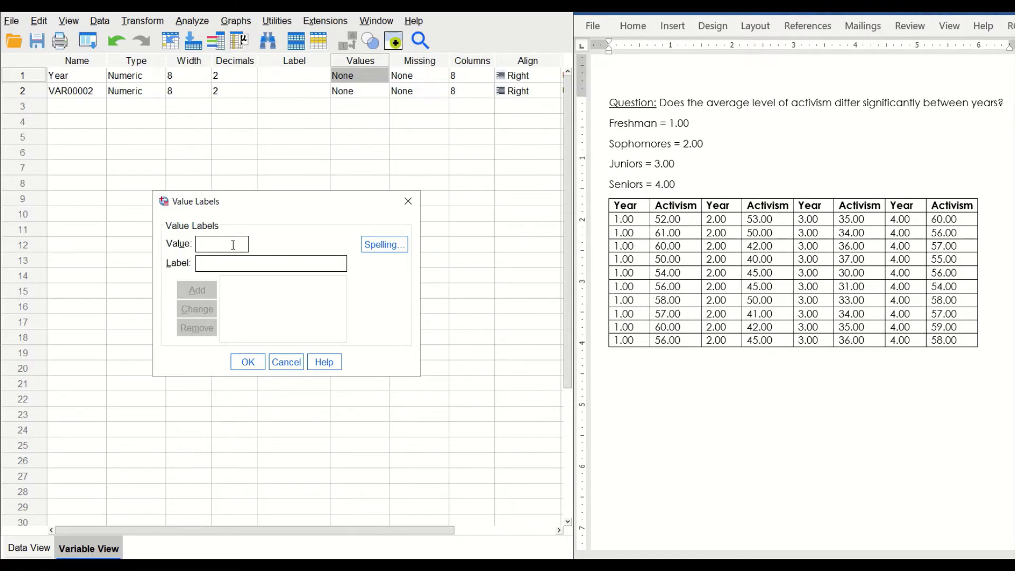
type("1")
left_click(239, 264)
type("Freshman")
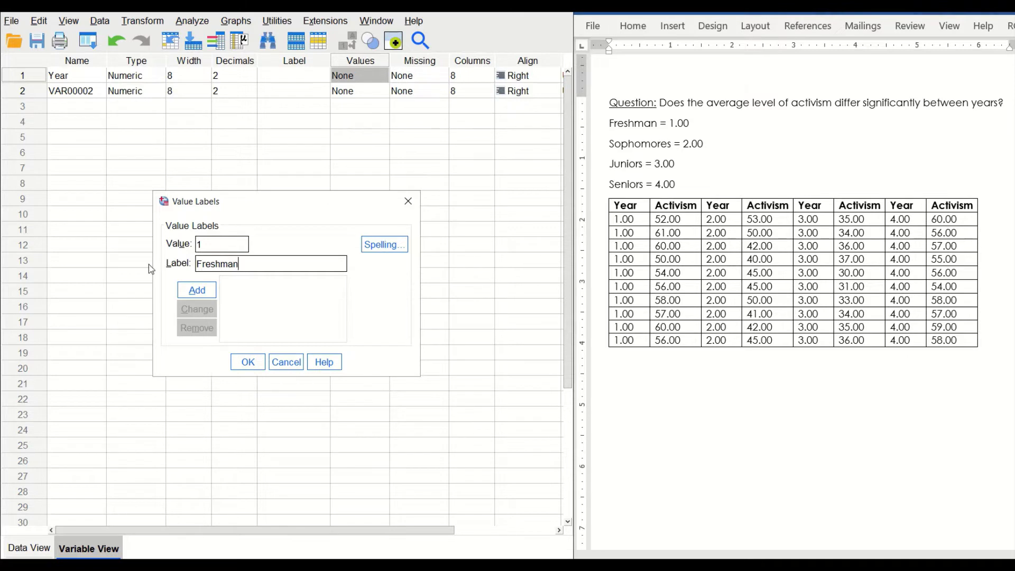
left_click(193, 295)
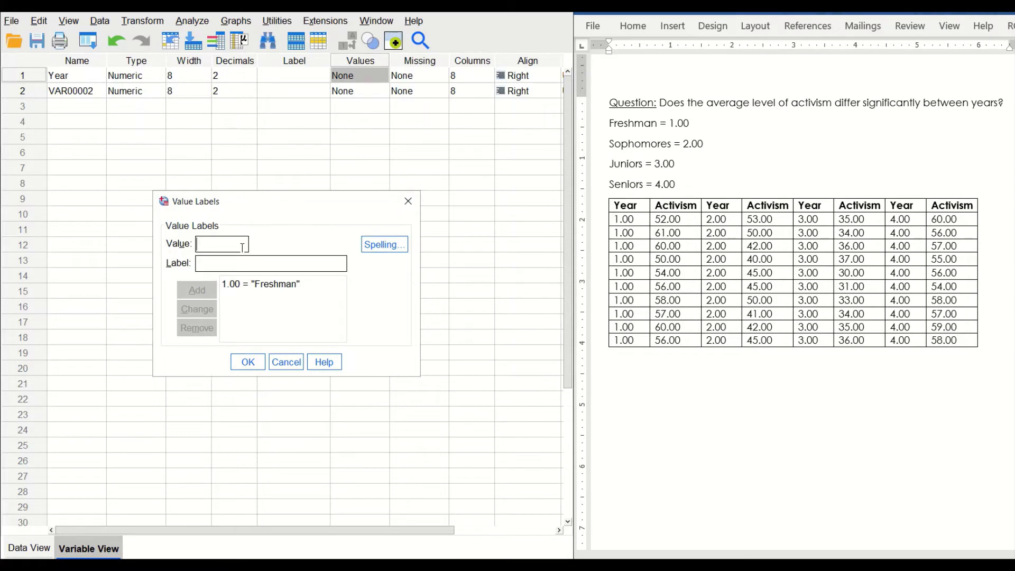
- Add a value label for Year that assigns Sophomores to the value 2
type("2")
key("Tab")
type("Sophomores")
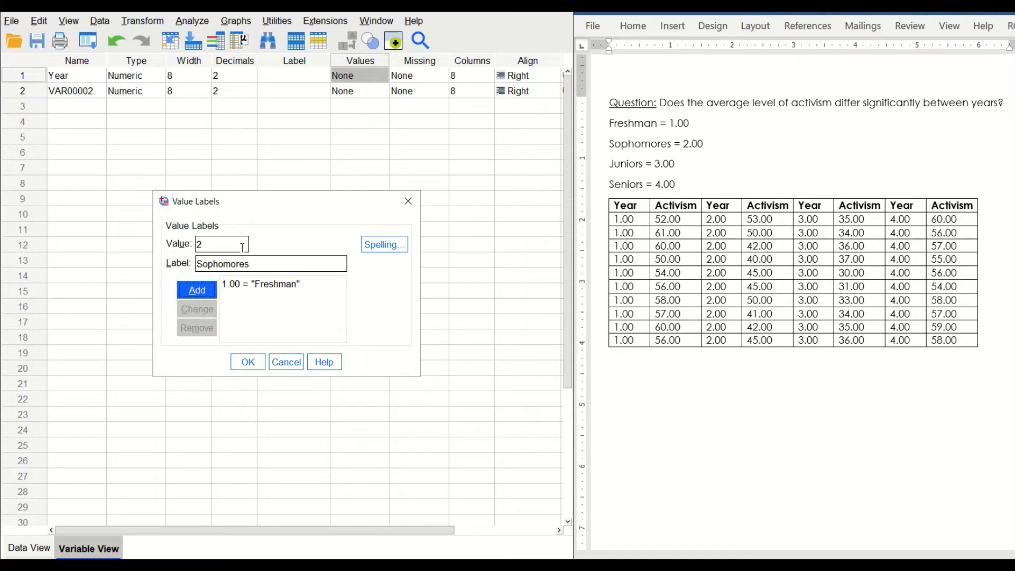
key("Return")
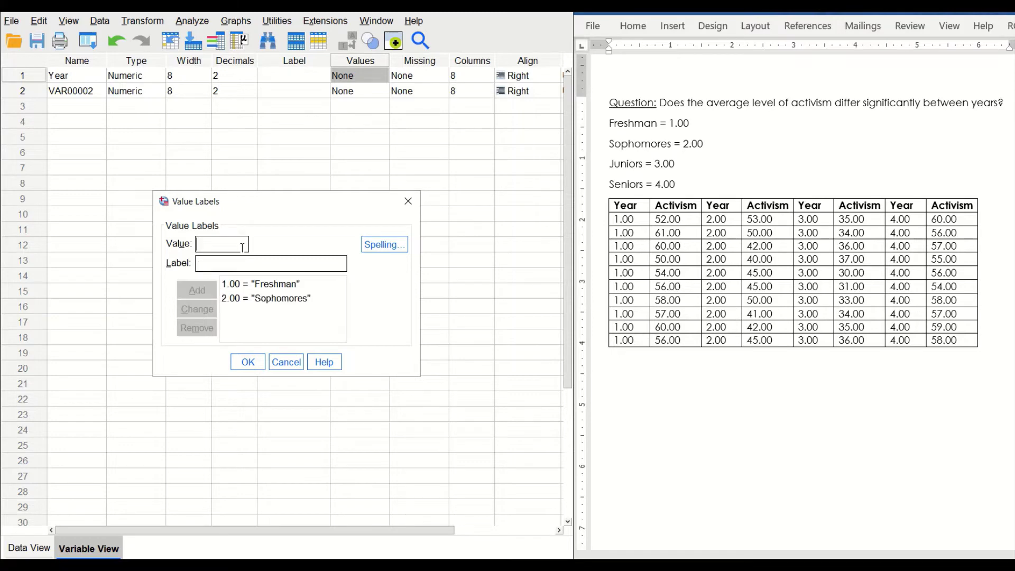
- Add a value label for Year that assigns Juniors to the value 3
type("3")
key("Tab")
type("Juniors")
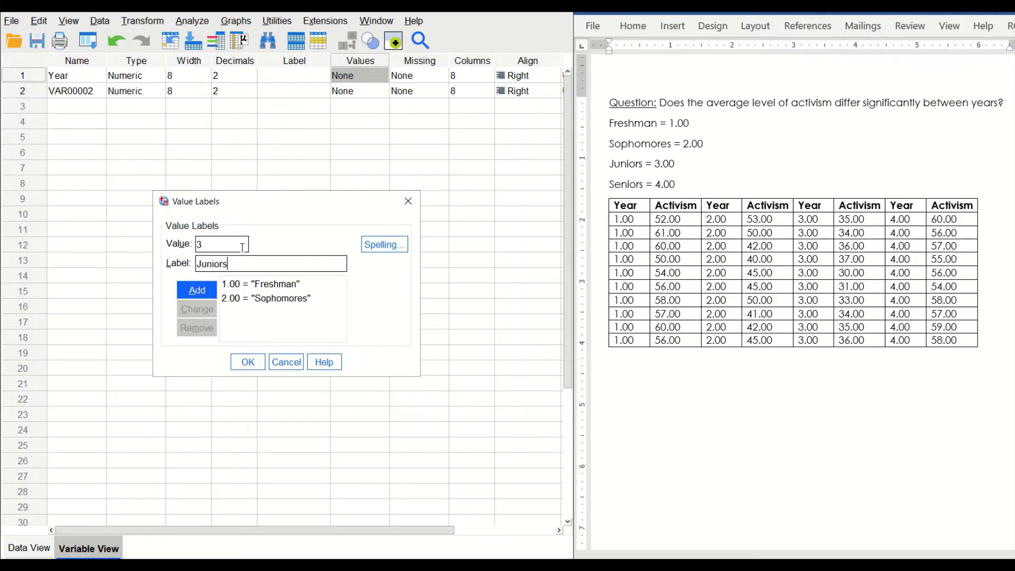
key("Return")
- Add a value label for Year that assigns Seniors to the value 4 and confirm the set of labels
type("4")
key("Tab")
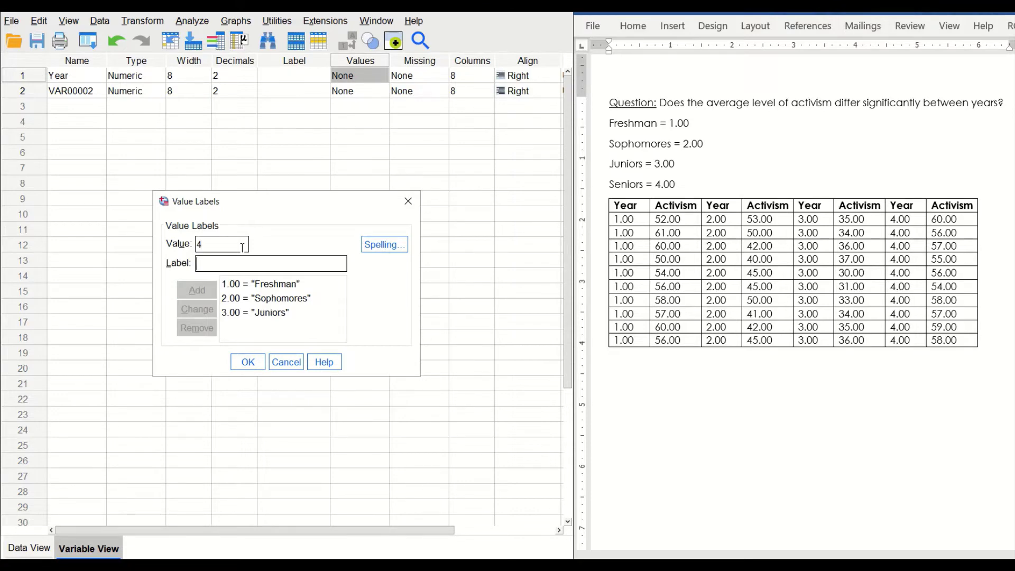
type("Seniors")
key("Return")
left_click(249, 363)
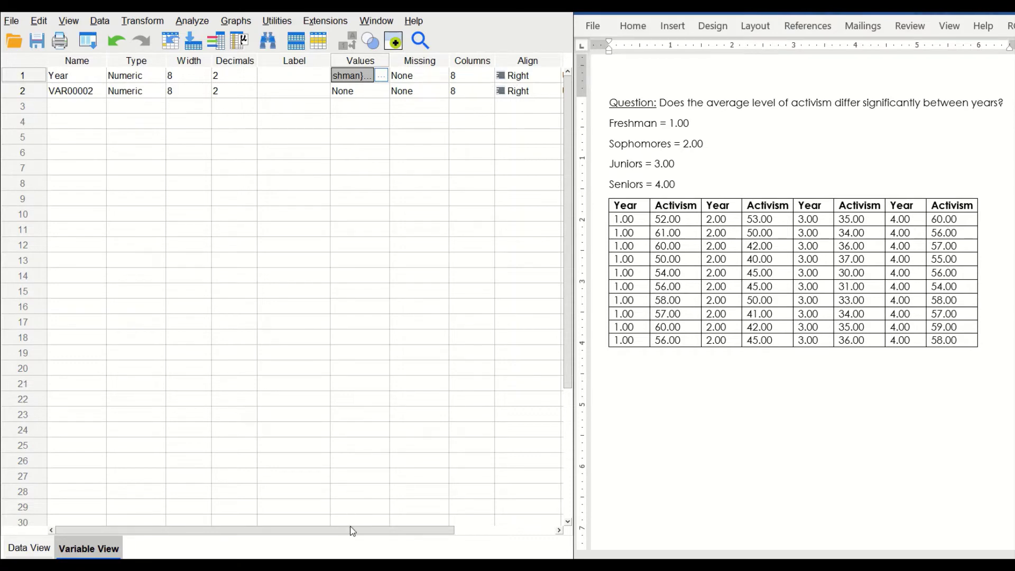
- Set the measurement level of the Year variable to Nominal
left_click_drag(351, 529, 471, 522)
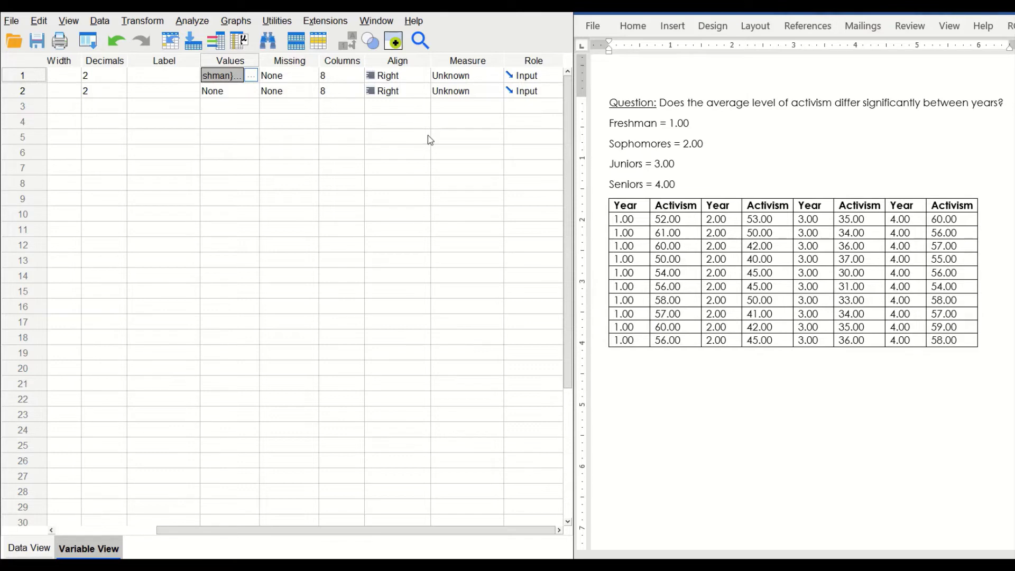
left_click(484, 76)
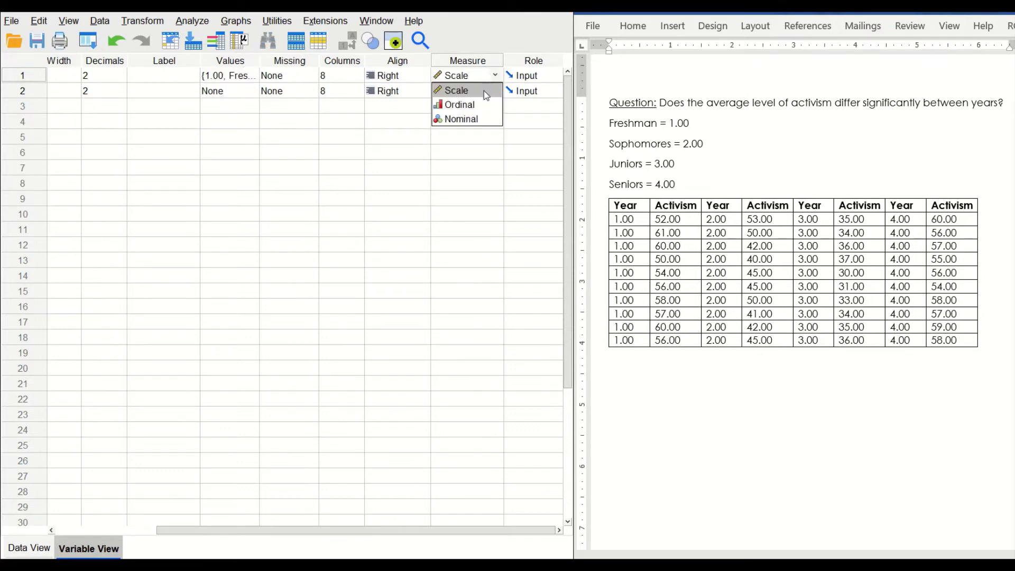
left_click(463, 118)
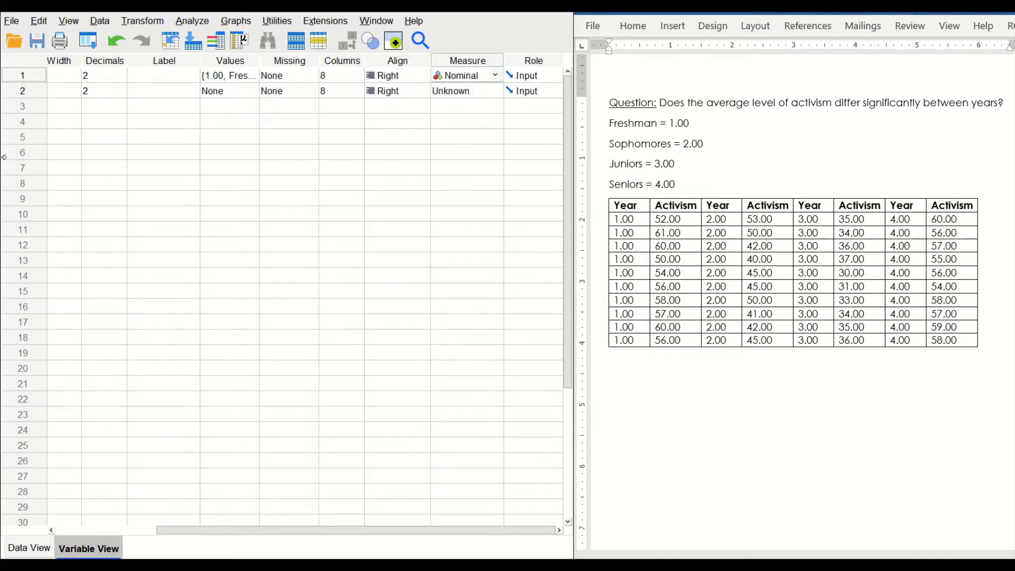
- Check the entered data, then rename the second variable as Activism in the variable definitions
left_click(49, 548)
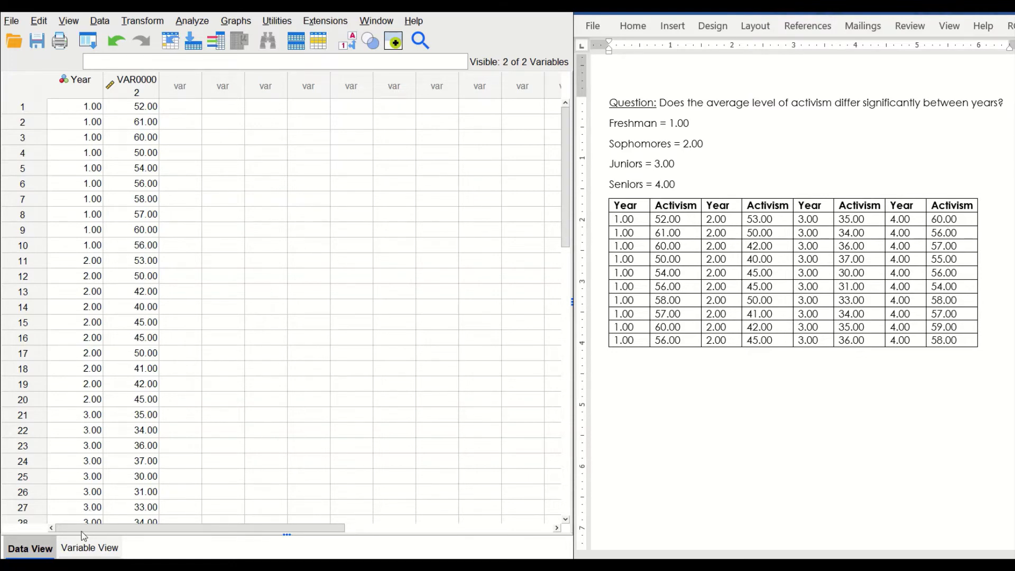
left_click(89, 549)
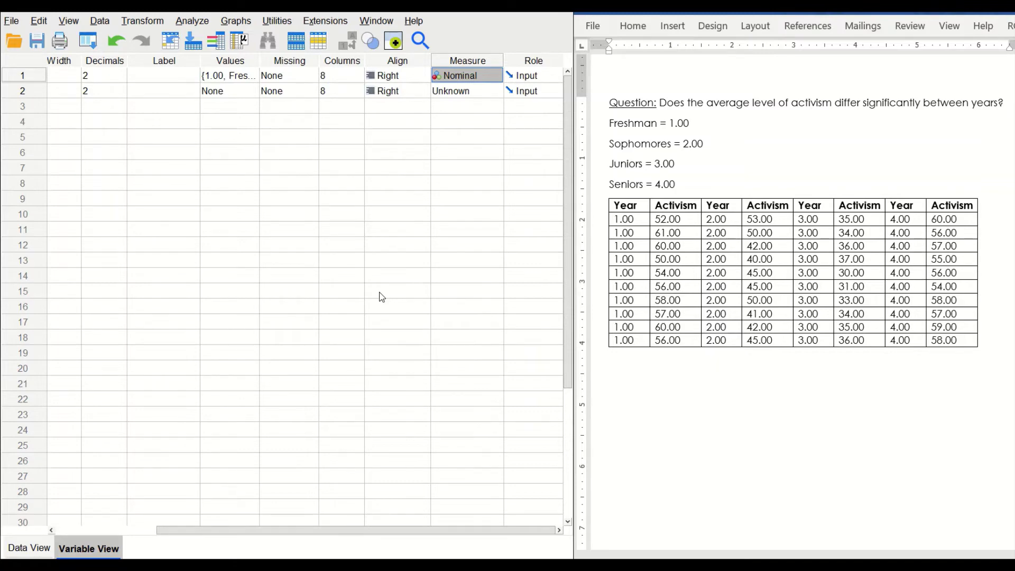
left_click_drag(285, 531, 185, 531)
left_click(97, 90)
left_click_drag(97, 91, 40, 93)
type("Activi")
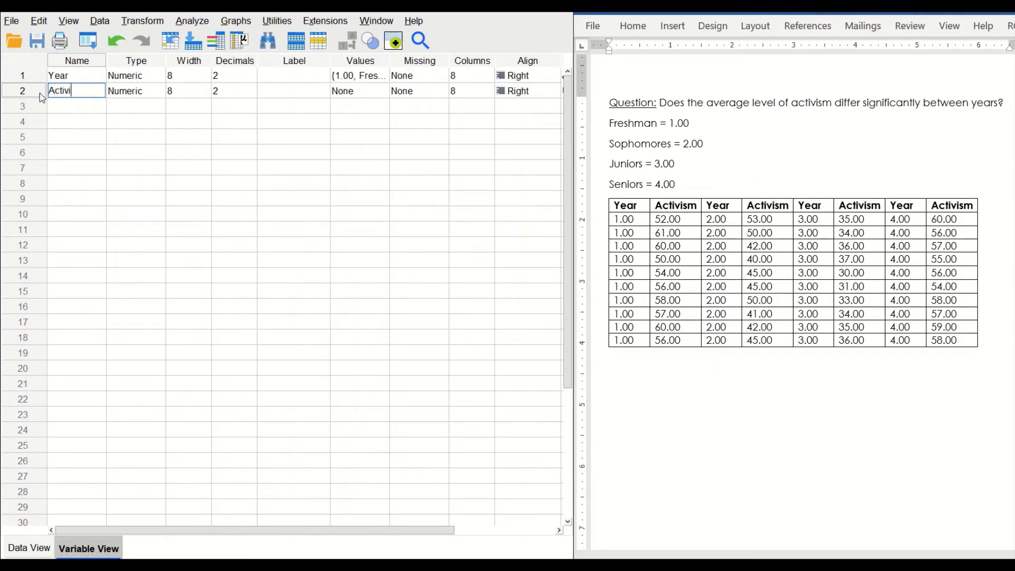
type("sm")
- Set the measurement level of the Activism variable to Scale
left_click_drag(219, 532, 328, 536)
left_click(468, 97)
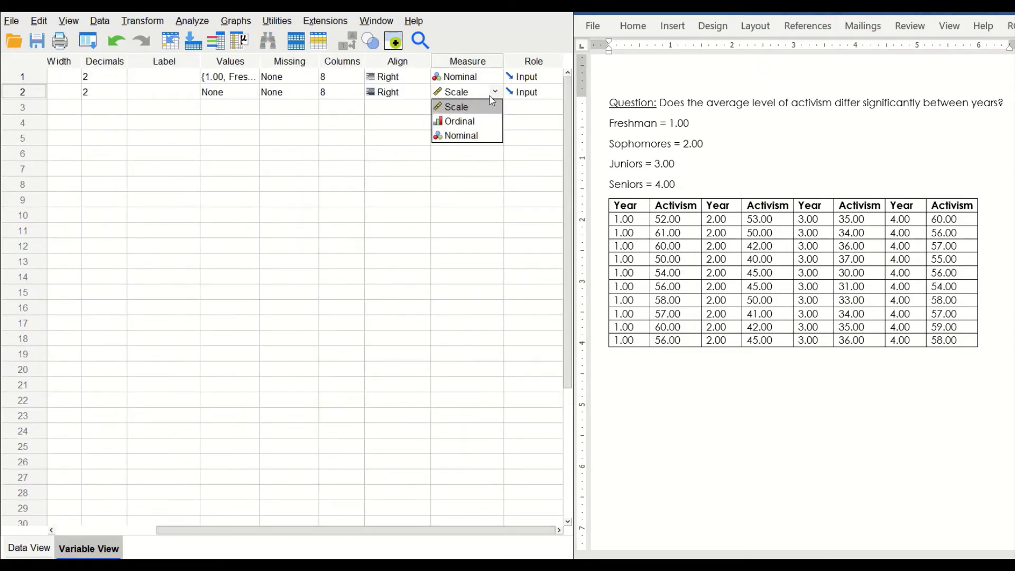
left_click(462, 108)
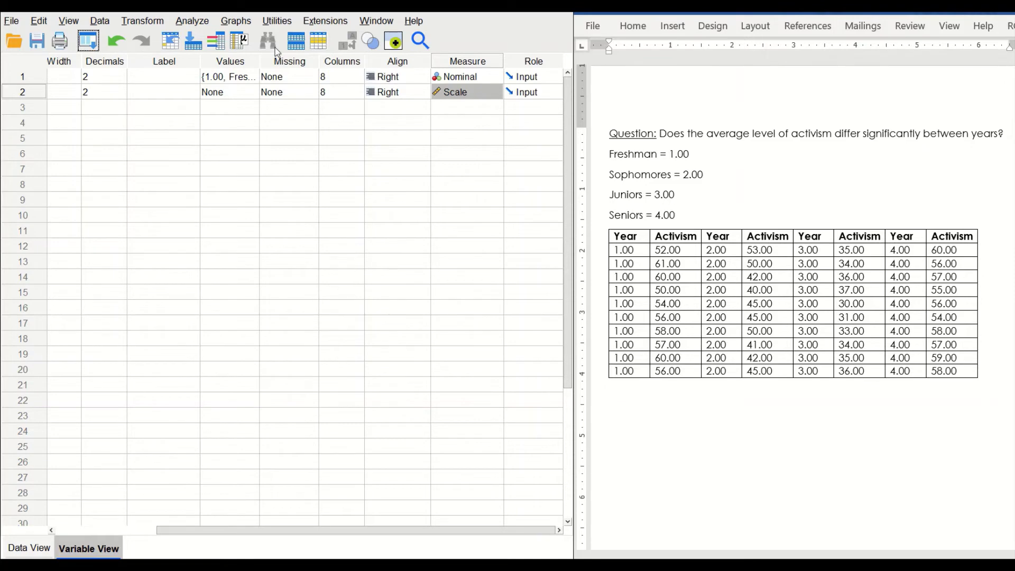
- Set up a General Linear Model Univariate analysis with Activism as the dependent variable and Year as the fixed factor
left_click(203, 25)
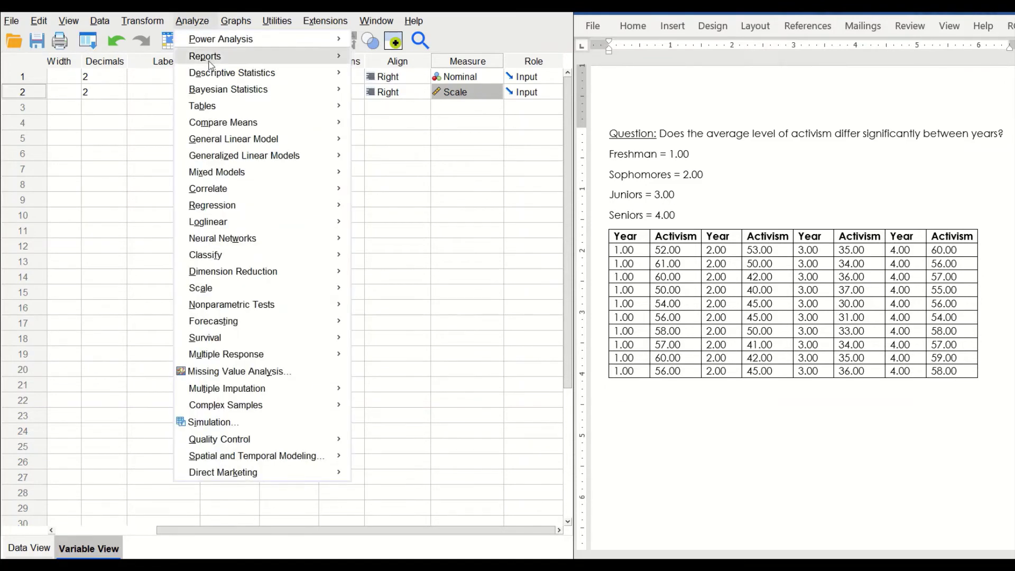
mouse_move(252, 145)
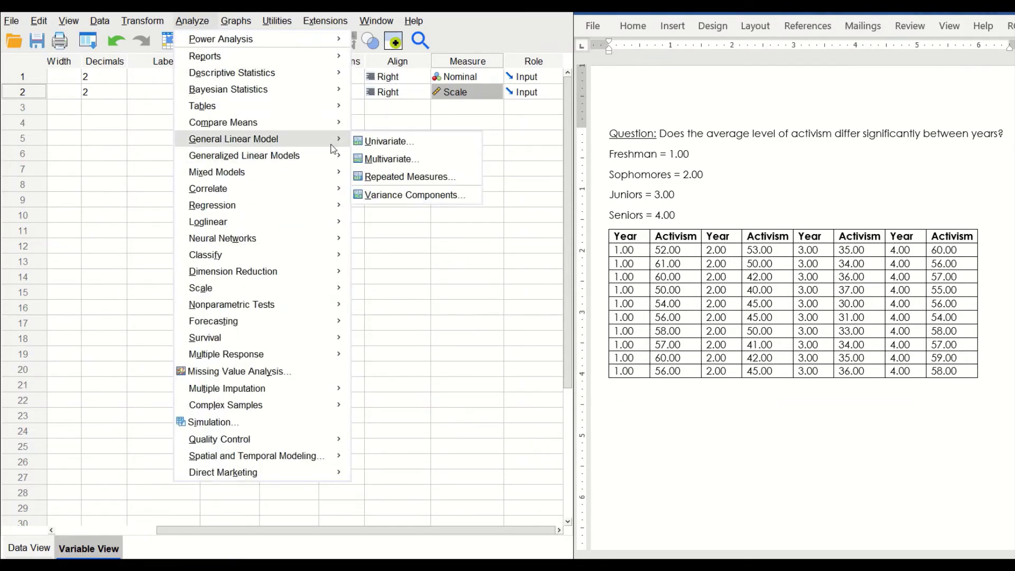
left_click(390, 144)
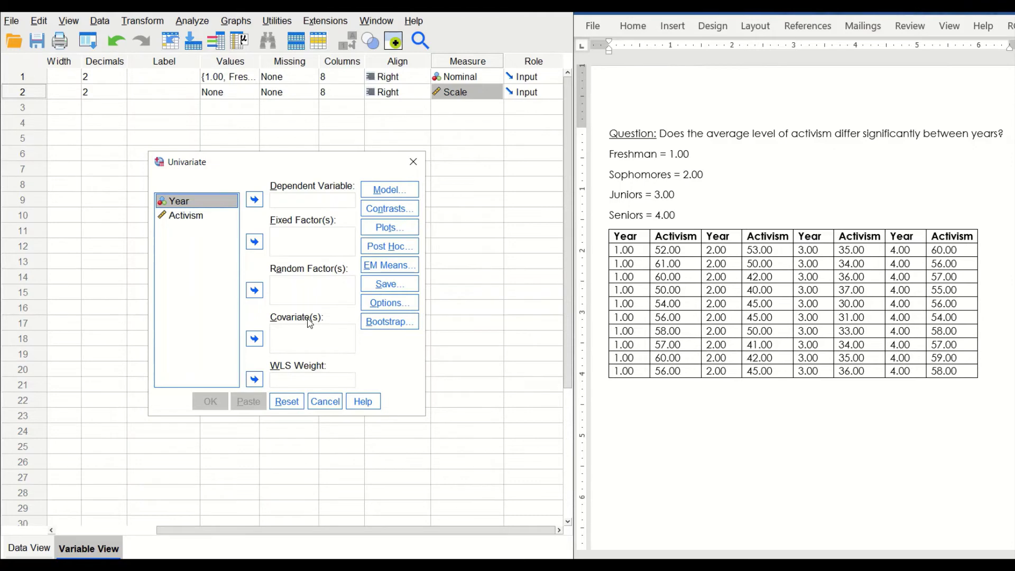
left_click(185, 221)
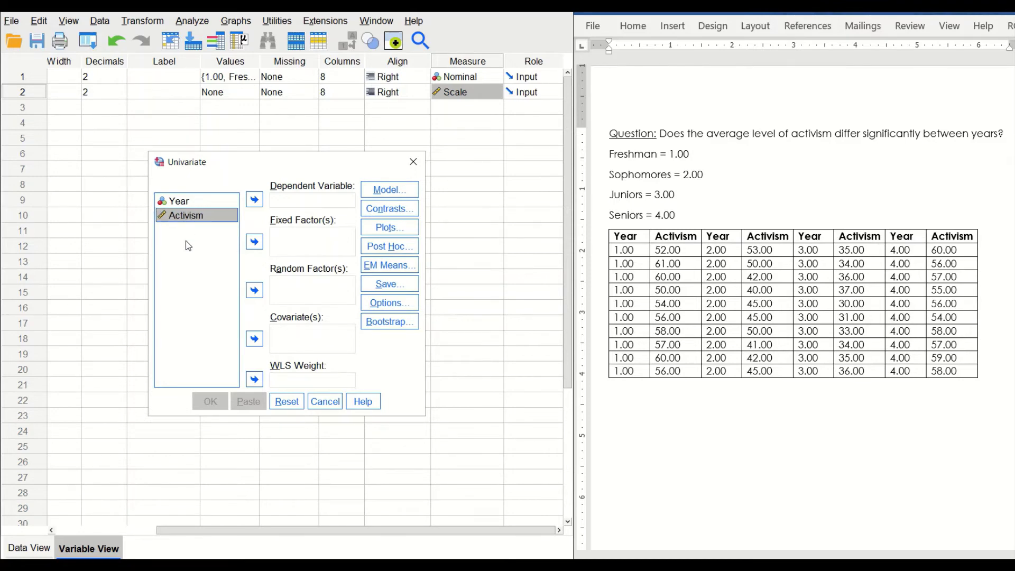
left_click(254, 200)
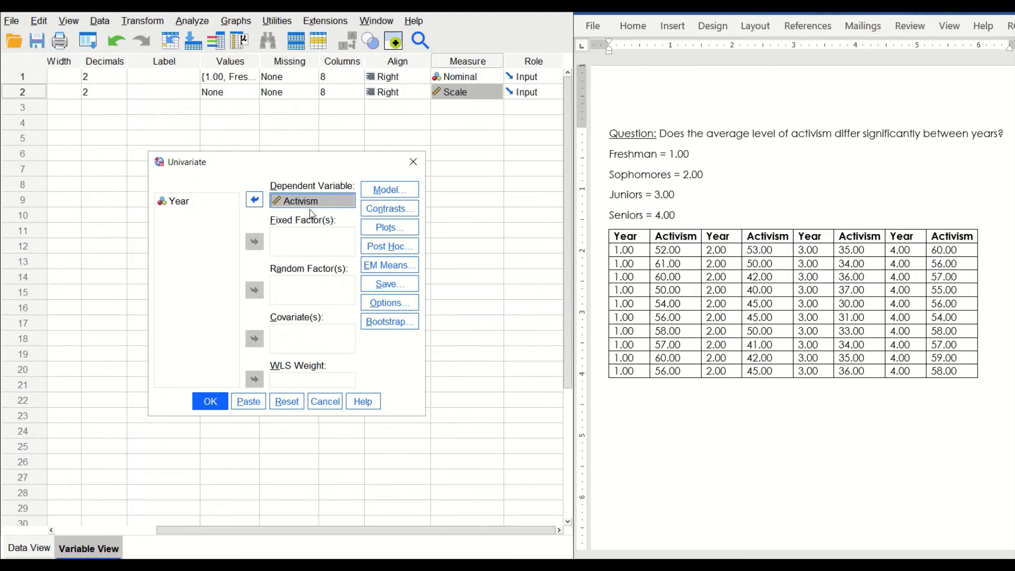
left_click(196, 201)
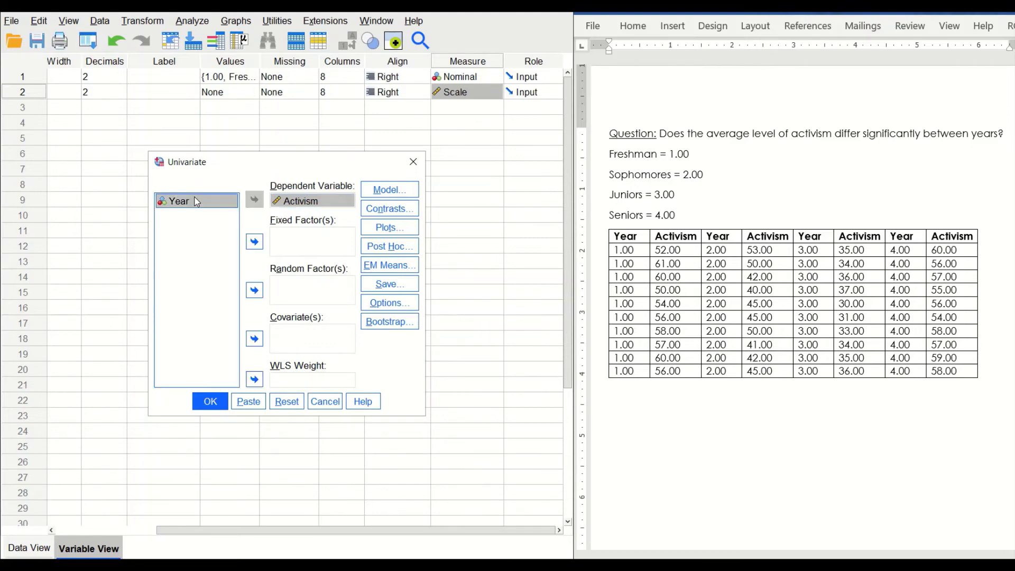
left_click(255, 242)
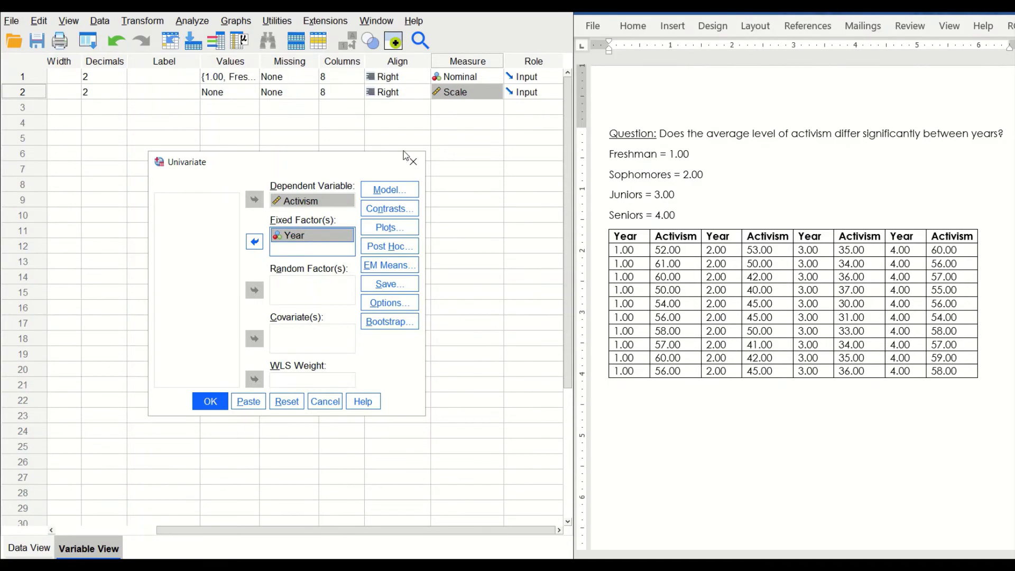
- Include descriptive statistics, estimates of effect size, observed power and homogeneity tests in the univariate analysis options
left_click(400, 300)
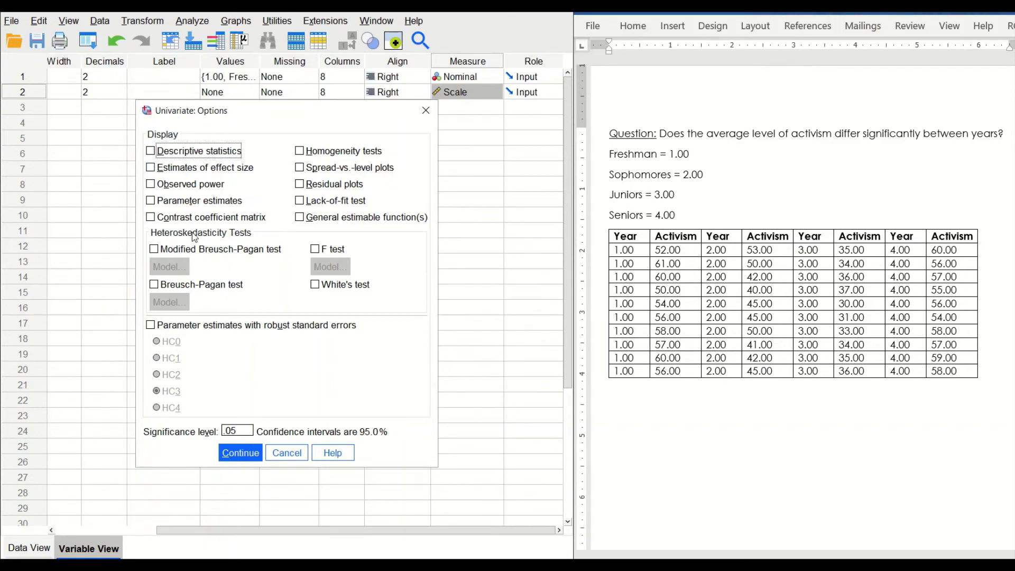
left_click(152, 154)
left_click(151, 169)
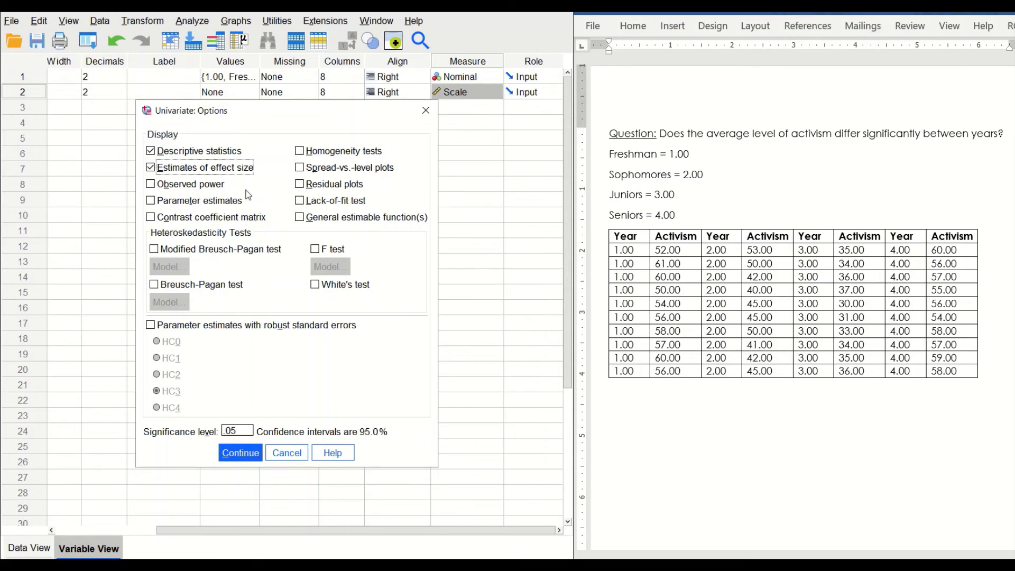
left_click(151, 186)
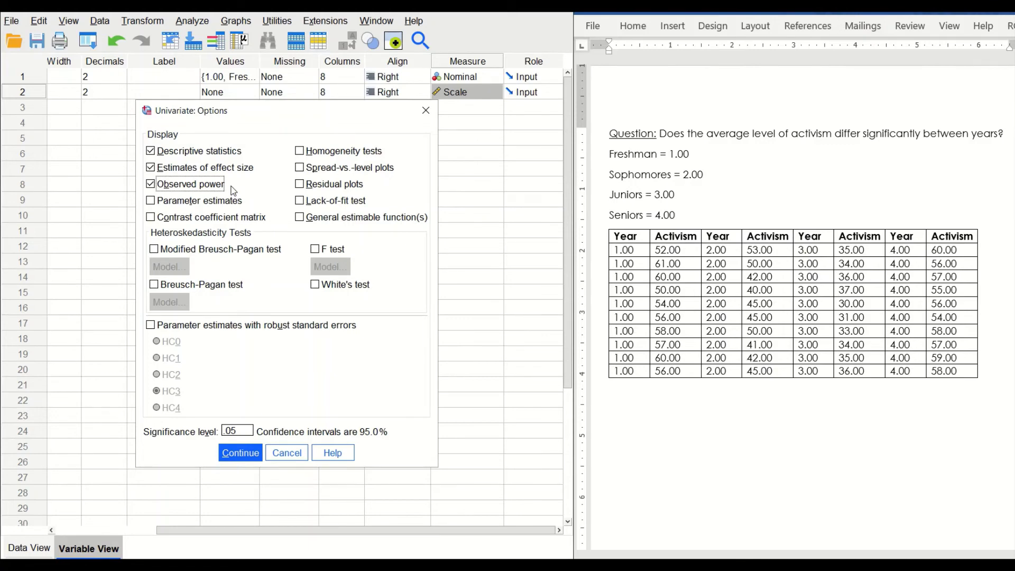
left_click(301, 151)
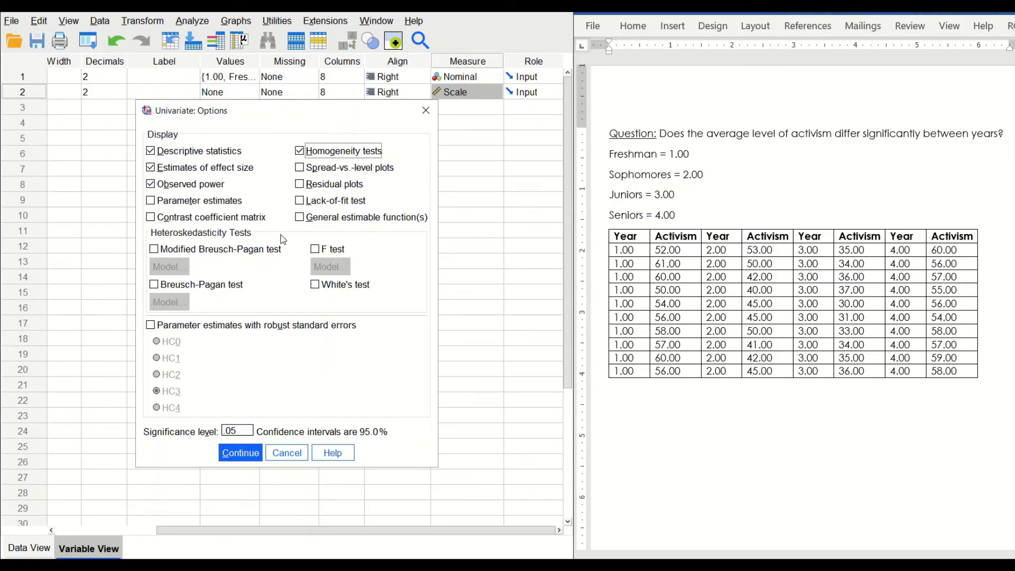
left_click(246, 453)
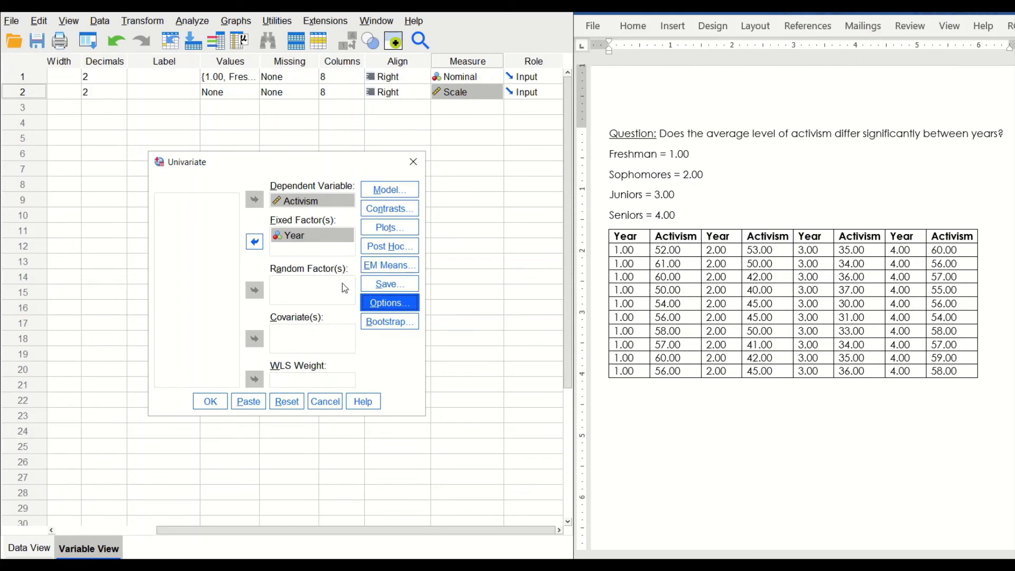
- Request Tukey post hoc comparisons for Year and run the univariate analysis
left_click(386, 246)
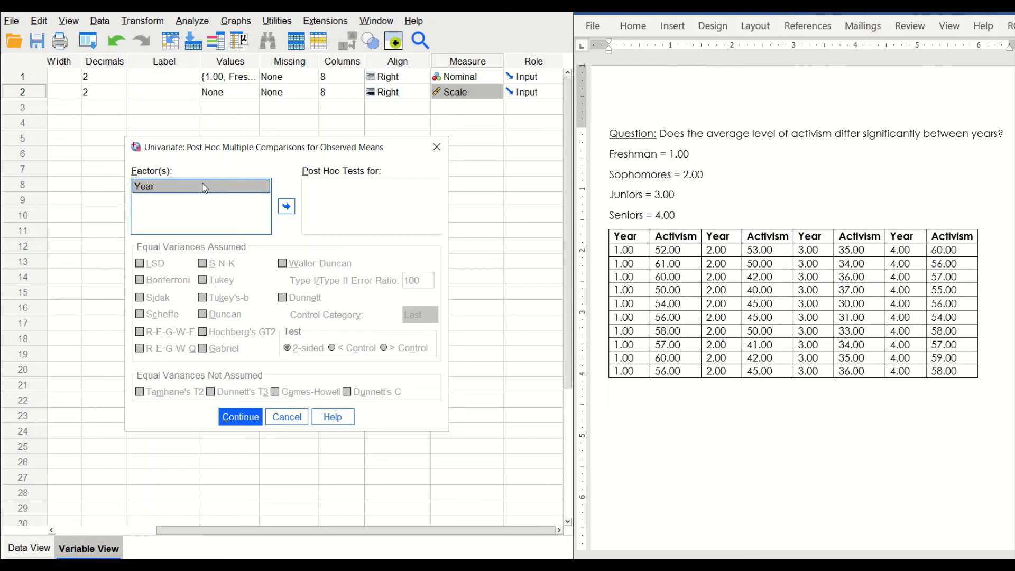
left_click(286, 207)
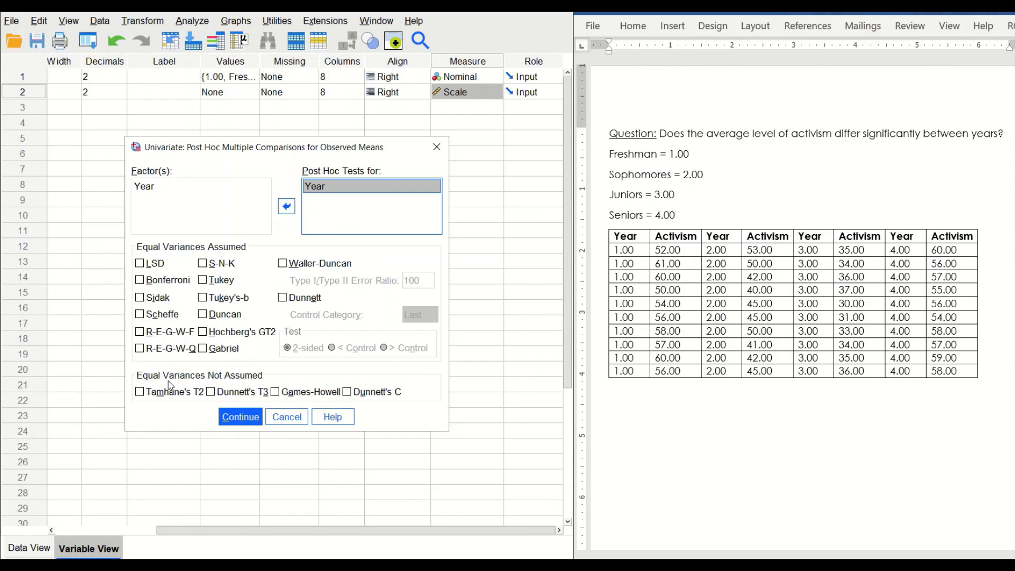
left_click(203, 280)
left_click(203, 280)
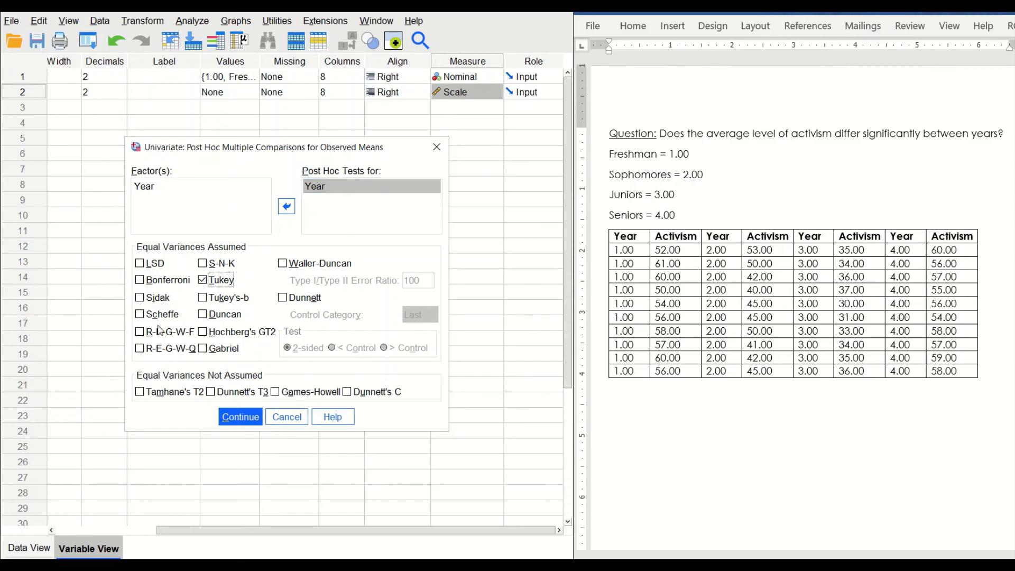
left_click(241, 417)
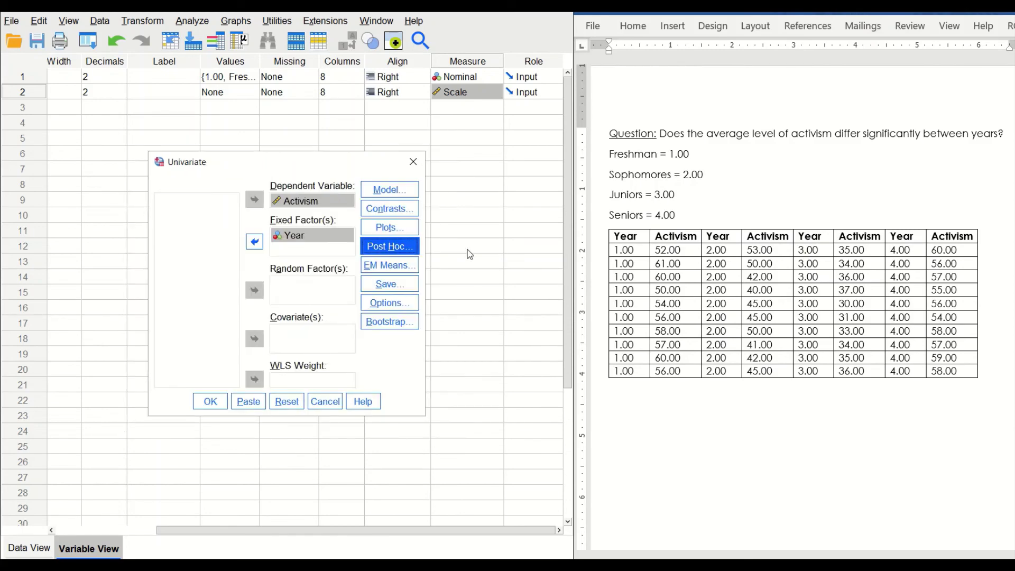
left_click(212, 405)
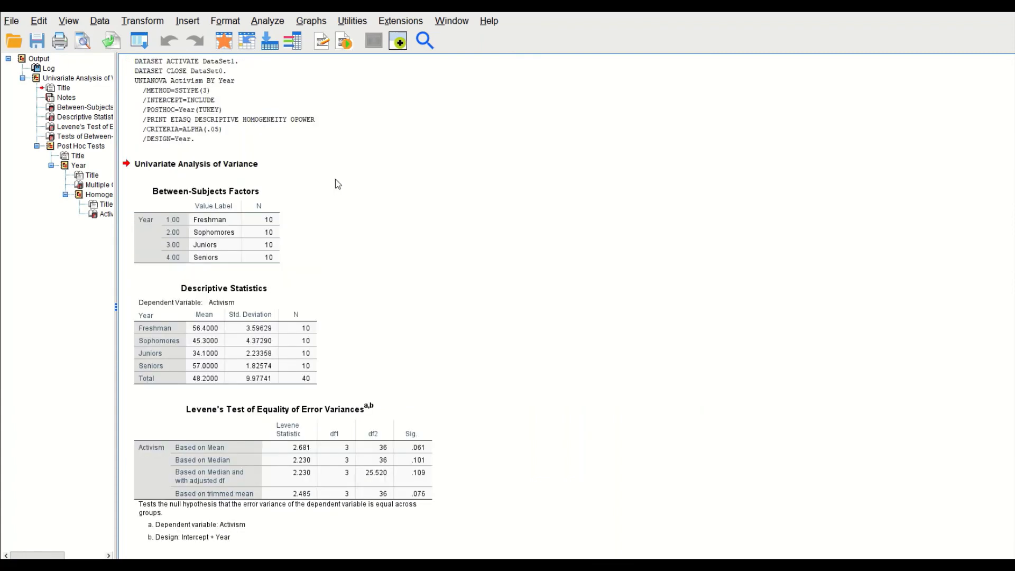
- Examine the descriptive statistics, Levene's test of equality of error variances and the between-subjects effects in the analysis output
left_click(305, 166)
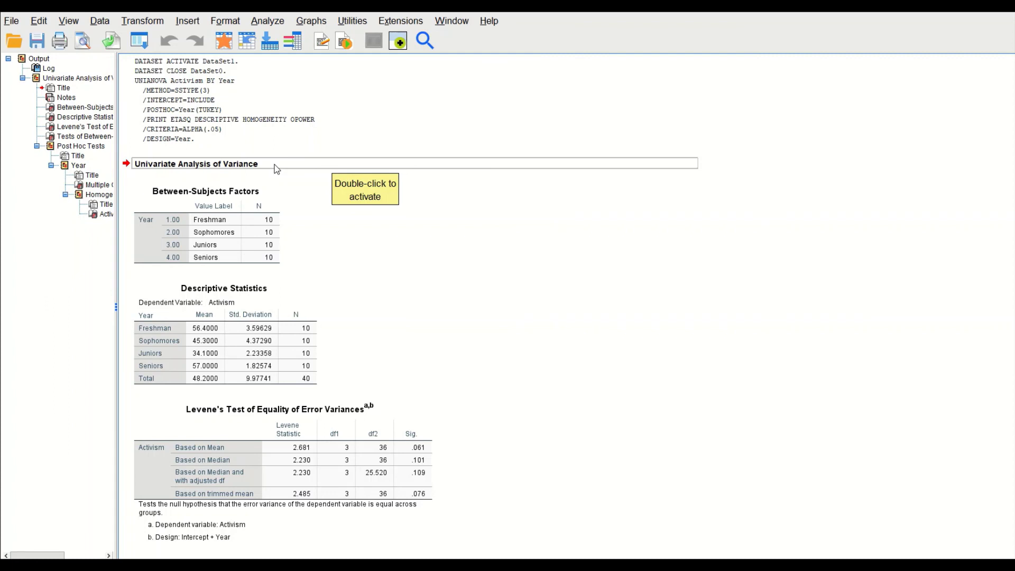
left_click(292, 339)
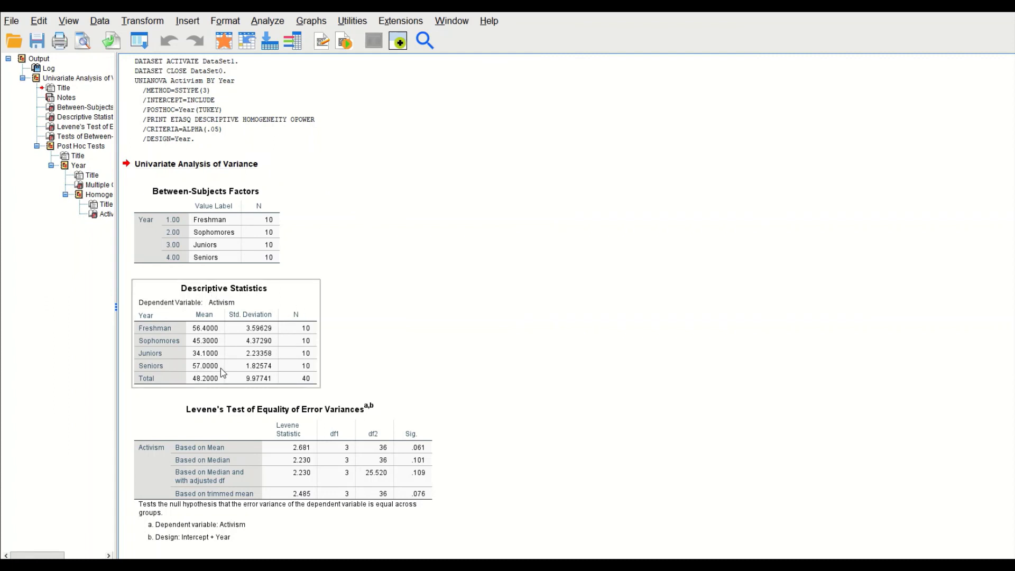
left_click(477, 364)
scroll(478, 363, "down", 2)
left_click(329, 328)
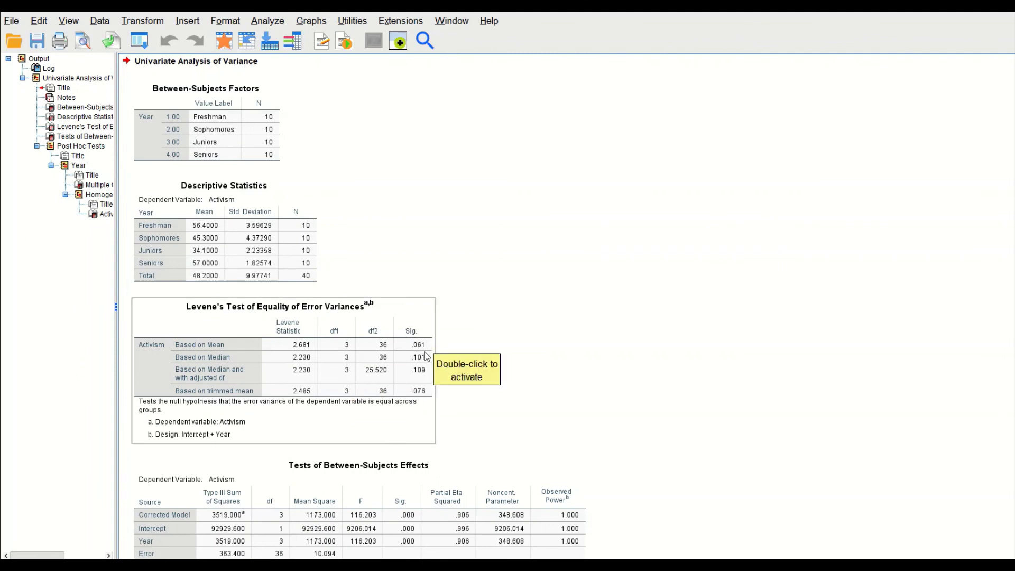
scroll(523, 349, "down", 8)
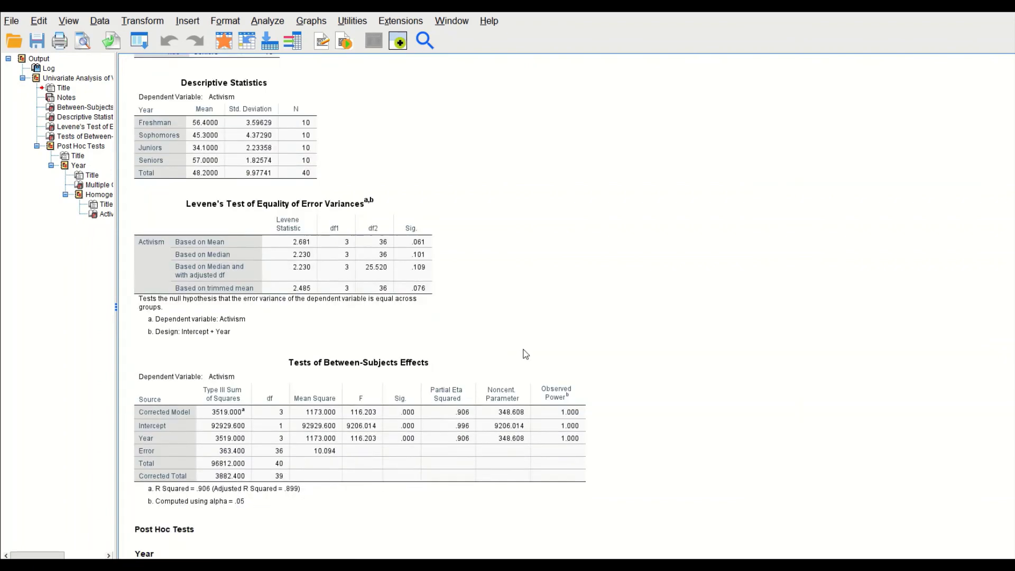